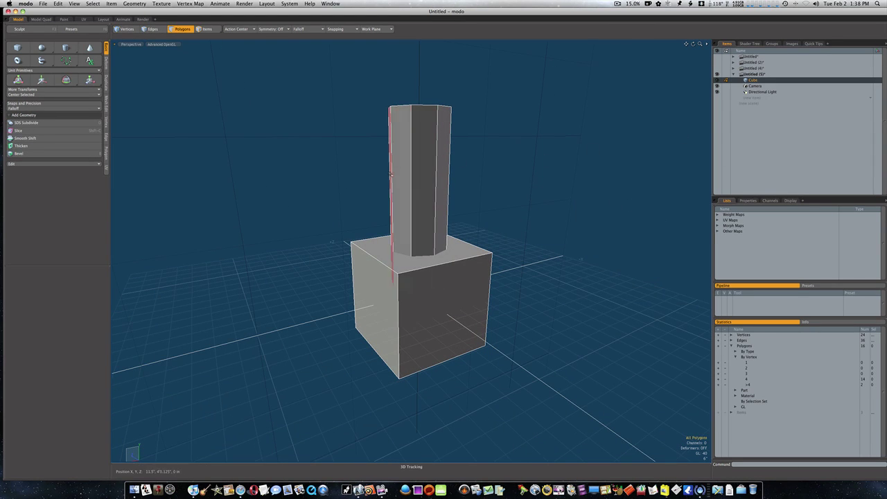
Create a new mesh item and move it above the Cube item in the item list.
{"action": "double_click", "coordinate": [424, 181]}
{"action": "double_click", "coordinate": [465, 290]}
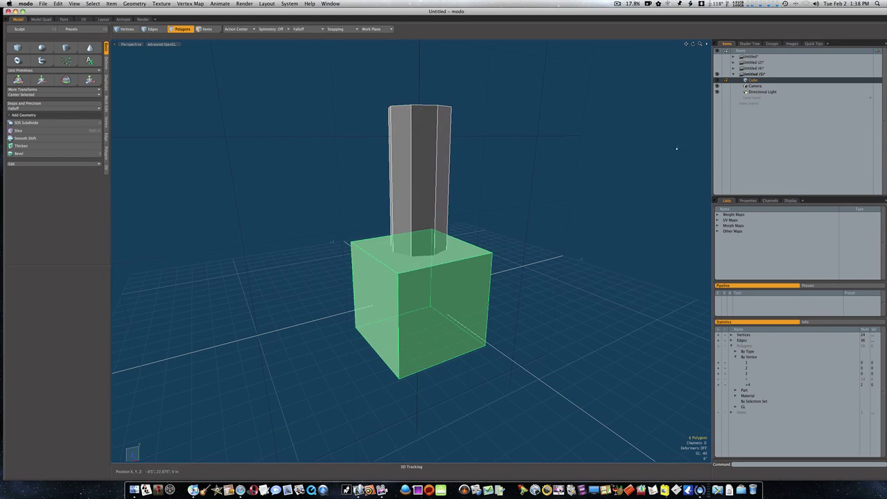
{"action": "left_click", "coordinate": [747, 98]}
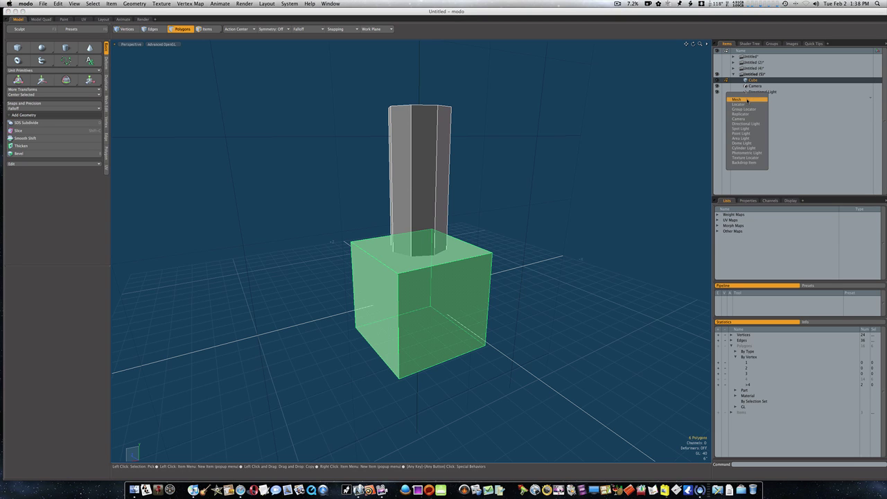
{"action": "left_click", "coordinate": [747, 101]}
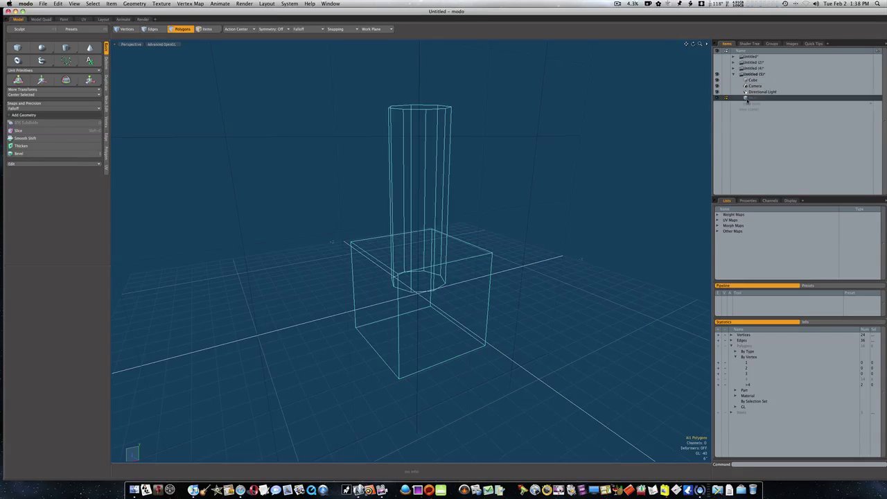
{"action": "left_click", "coordinate": [755, 86]}
{"action": "left_click_drag", "start_coordinate": [755, 86], "coordinate": [752, 77]}
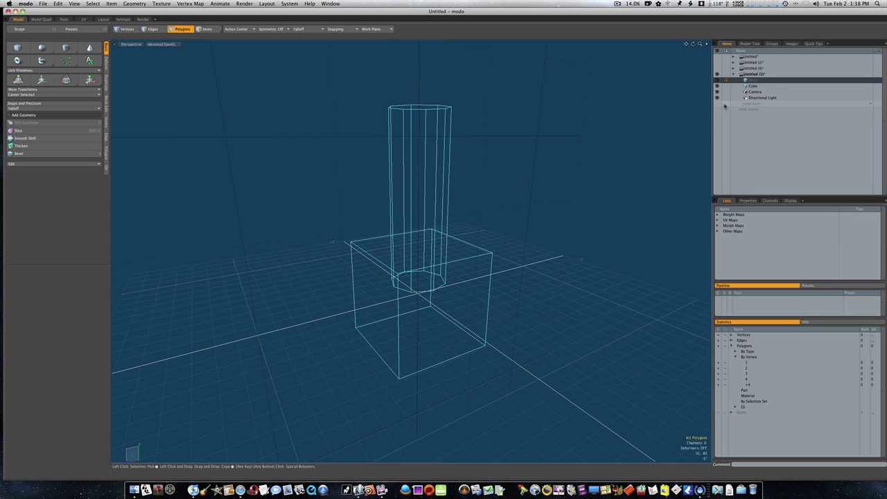
Cut the box polygons out of the Cube item and paste them into the new mesh item.
{"action": "left_click", "coordinate": [751, 86]}
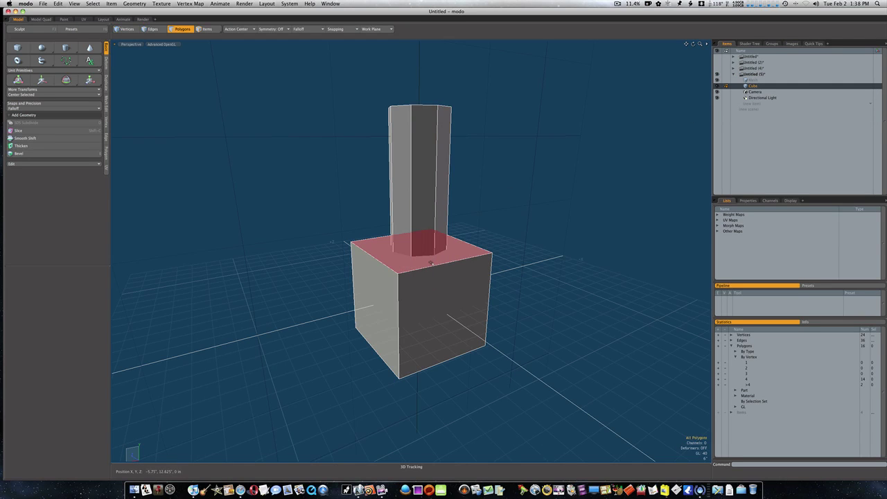
{"action": "double_click", "coordinate": [429, 272]}
{"action": "key", "text": "Delete"}
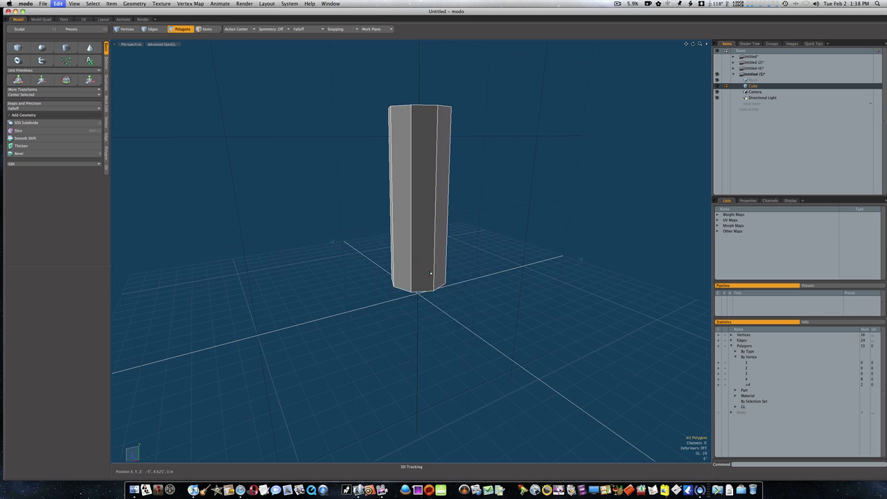
{"action": "left_click", "coordinate": [751, 81]}
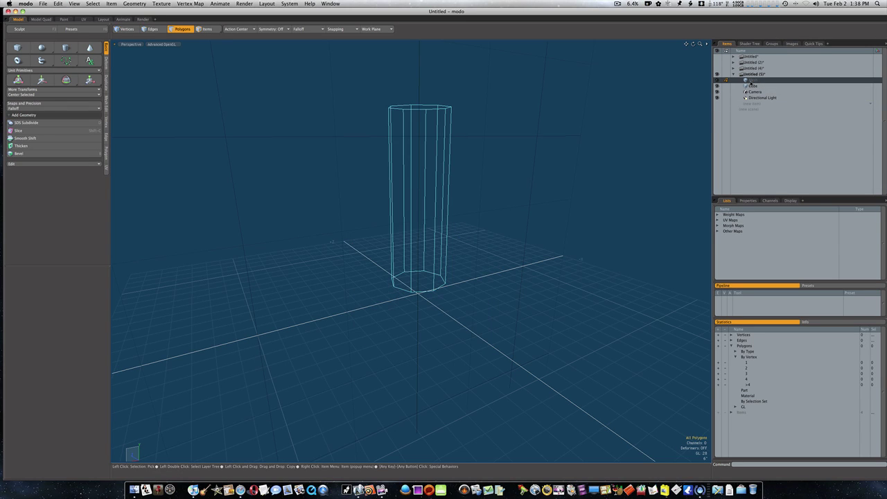
{"action": "key", "text": "super+v"}
Rename the item that holds the cylinder geometry to Cylinder.
{"action": "left_click", "coordinate": [768, 87]}
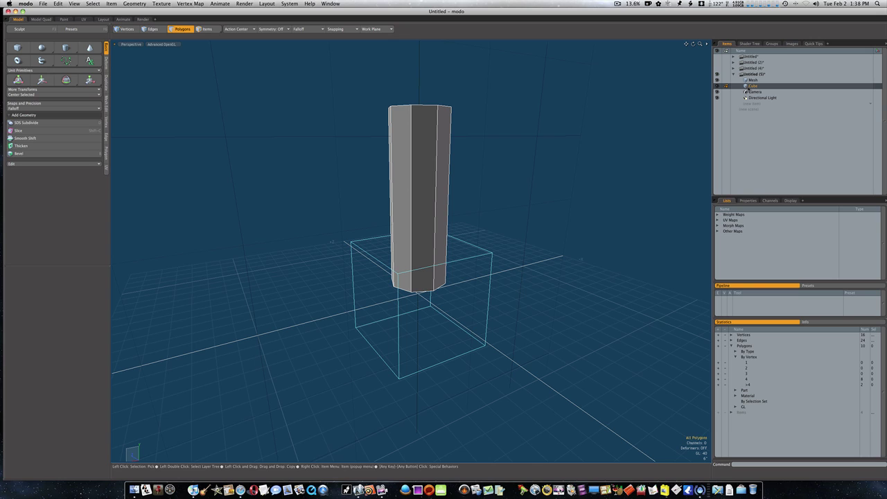
{"action": "right_click", "coordinate": [752, 87]}
{"action": "left_click", "coordinate": [753, 88]}
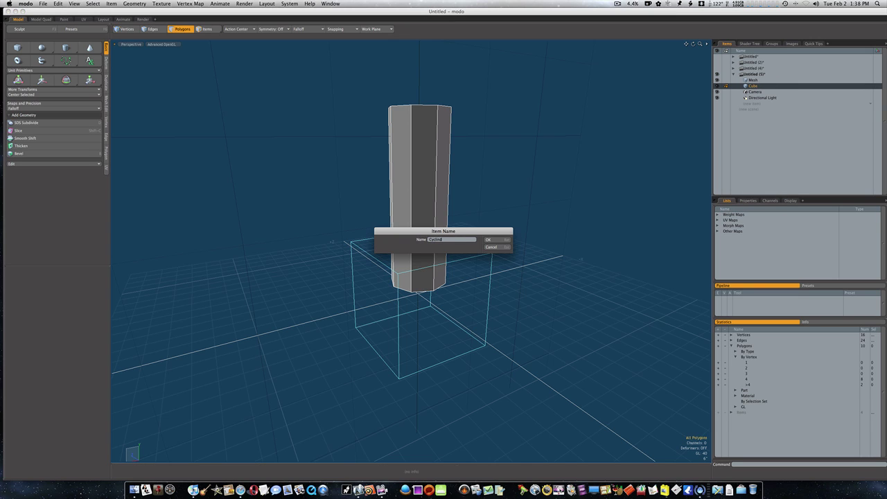
{"action": "key", "text": "Return"}
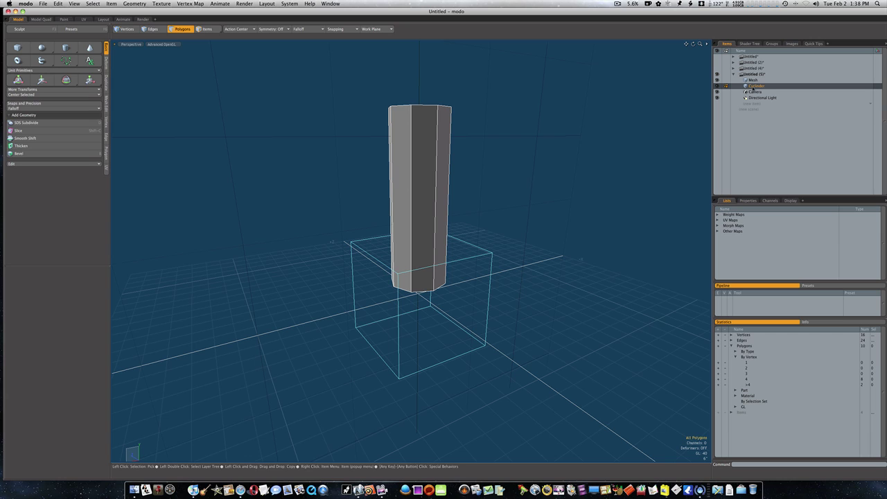
Rename the mesh item that holds the box to Cube.
{"action": "left_click", "coordinate": [753, 80]}
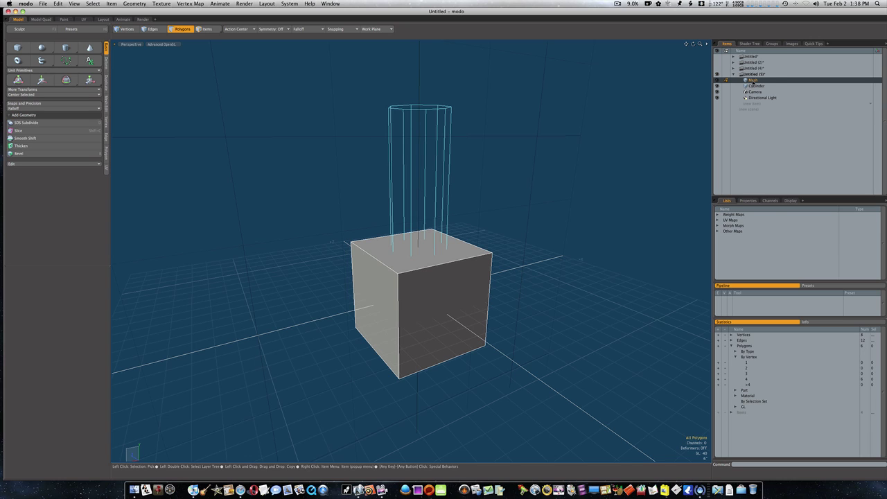
{"action": "right_click", "coordinate": [752, 81]}
{"action": "left_click", "coordinate": [752, 83]}
{"action": "type", "text": "Cube"}
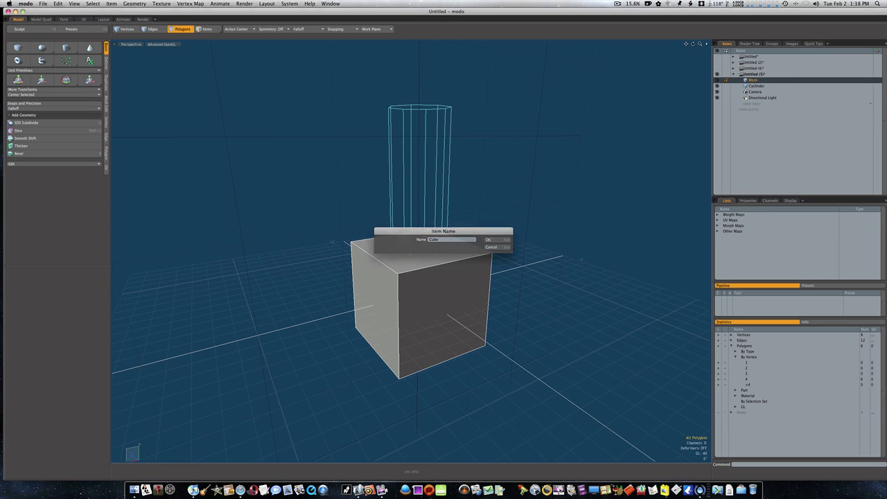
{"action": "key", "text": "Return"}
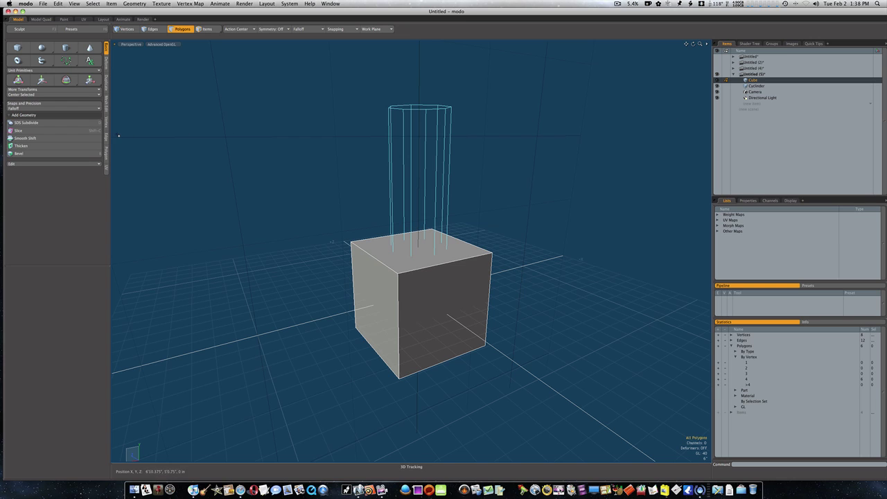
Run a Boolean union on the cube, using the background cylinder as the drive mesh.
{"action": "left_click", "coordinate": [106, 104]}
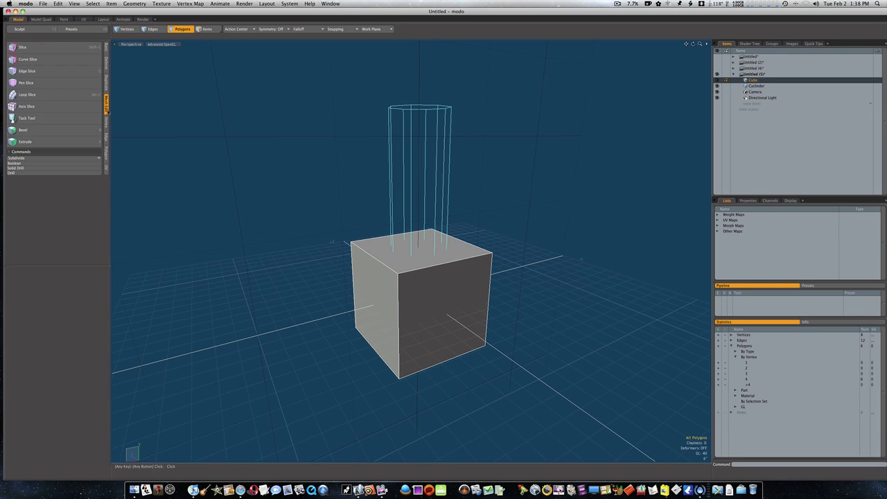
{"action": "left_click", "coordinate": [73, 163]}
{"action": "left_click", "coordinate": [453, 238]}
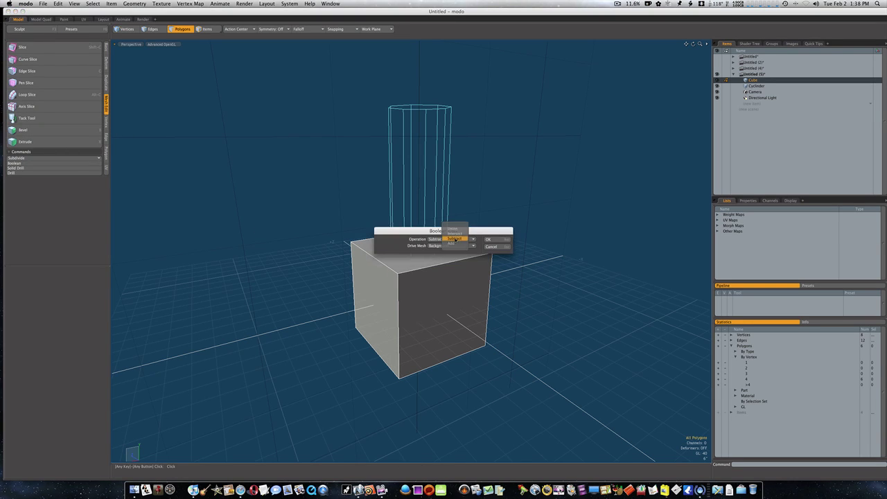
{"action": "left_click", "coordinate": [456, 238]}
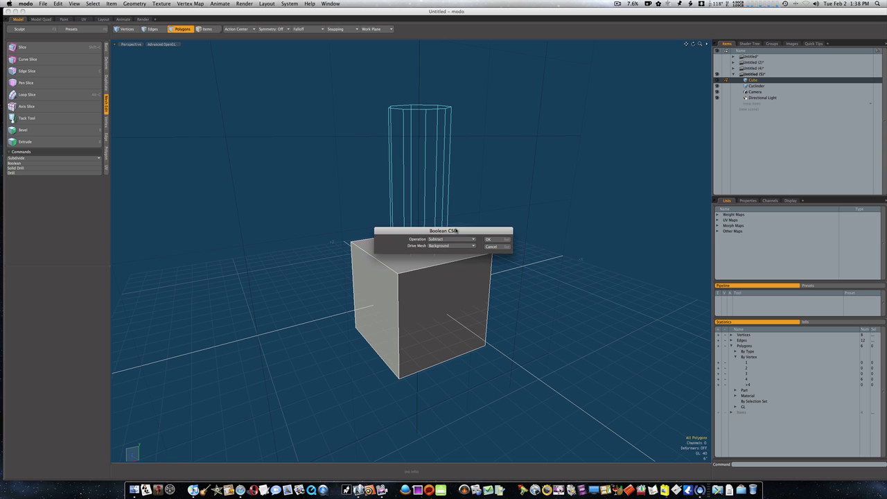
{"action": "left_click", "coordinate": [490, 240]}
{"action": "mouse_move", "coordinate": [426, 241]}
{"action": "left_mouse_down", "text": "ctrl+alt"}
{"action": "mouse_move", "coordinate": [468, 245]}
{"action": "mouse_move", "coordinate": [416, 256]}
{"action": "mouse_move", "coordinate": [455, 257]}
{"action": "mouse_move", "coordinate": [410, 255]}
{"action": "mouse_move", "coordinate": [428, 253]}
{"action": "left_mouse_up", "text": "ctrl+alt"}
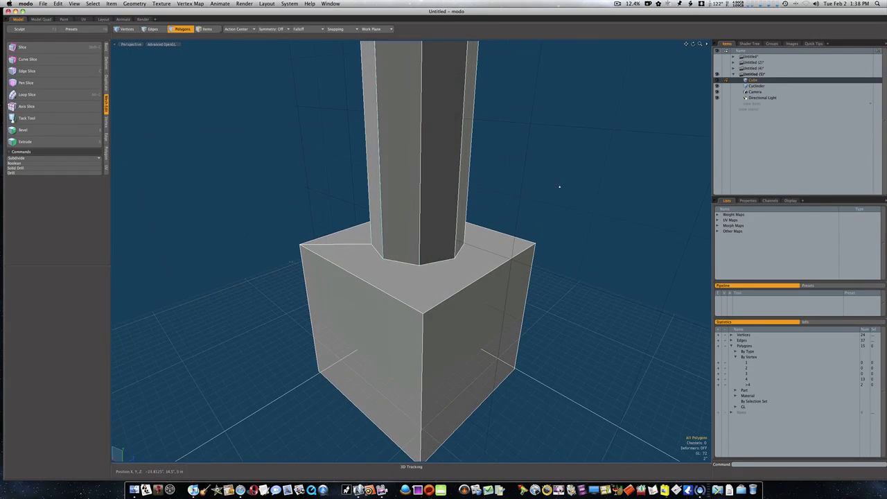
Delete the separate Cylinder item from the scene.
{"action": "right_click", "coordinate": [765, 91]}
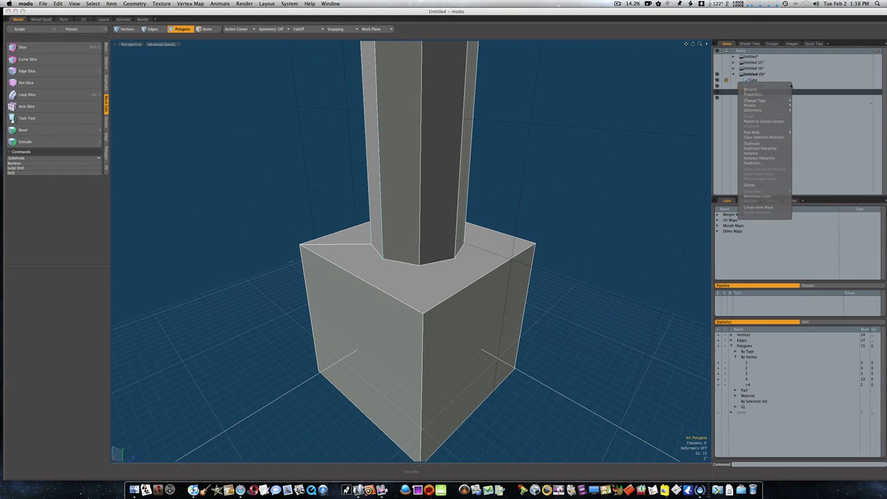
{"action": "left_click", "coordinate": [671, 104]}
{"action": "left_click", "coordinate": [748, 87]}
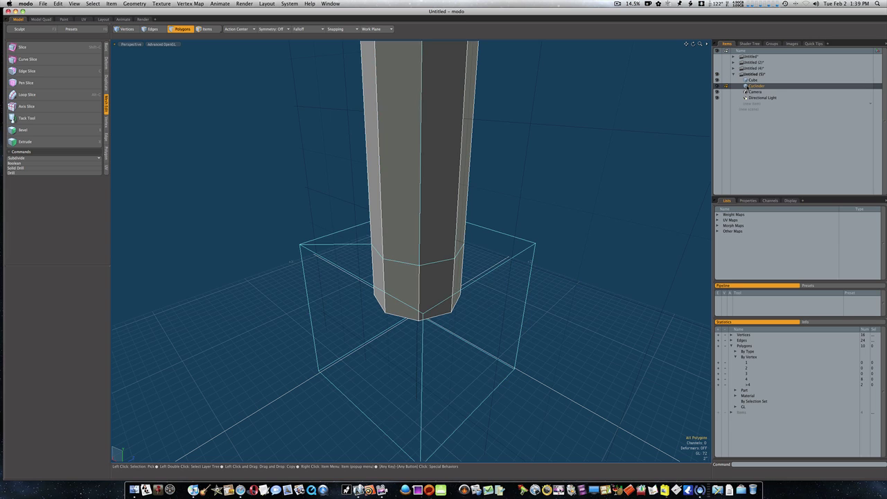
{"action": "right_click", "coordinate": [746, 86]}
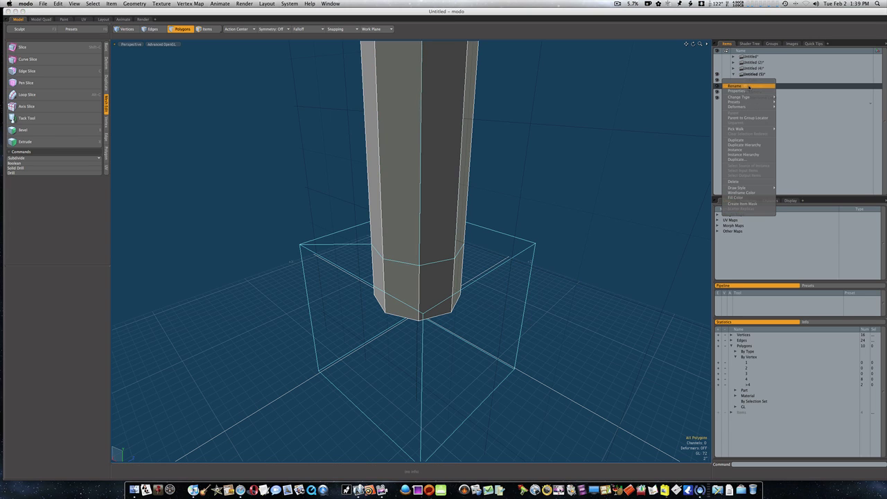
{"action": "left_click", "coordinate": [743, 182]}
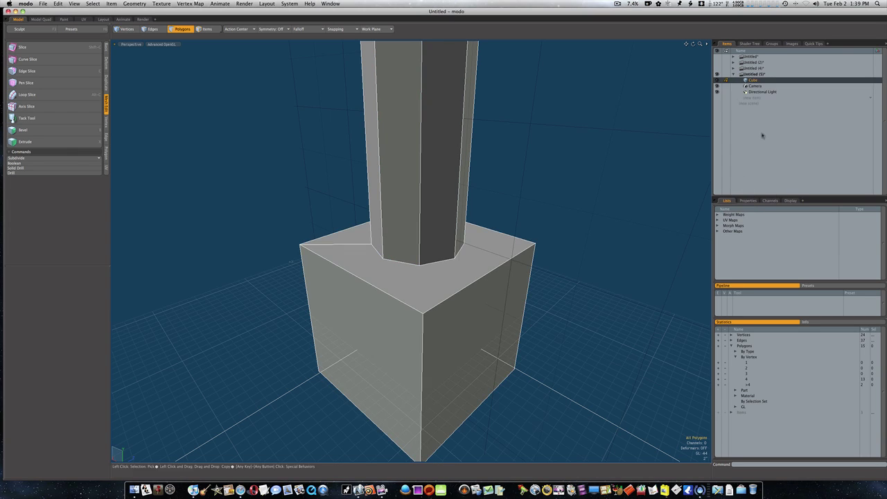
Preview the merged mesh as a subdivision surface, then switch back to the polygon display.
{"action": "key", "text": "Tab"}
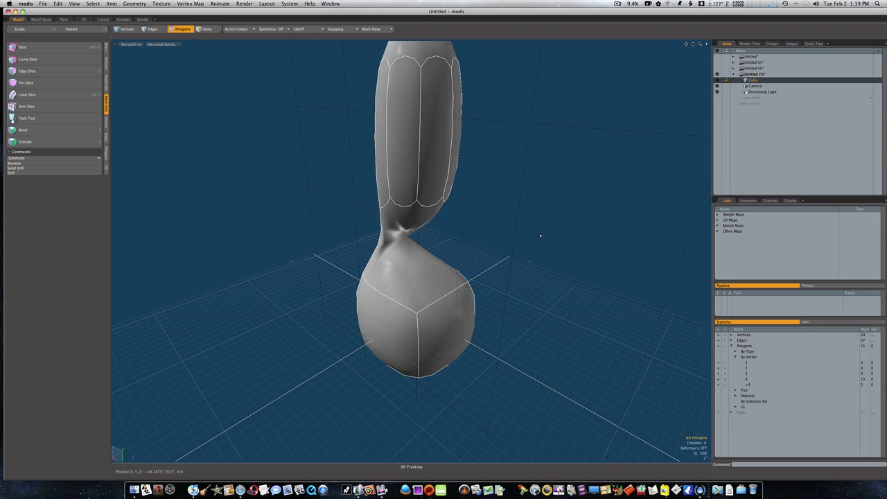
{"action": "key", "text": "Tab"}
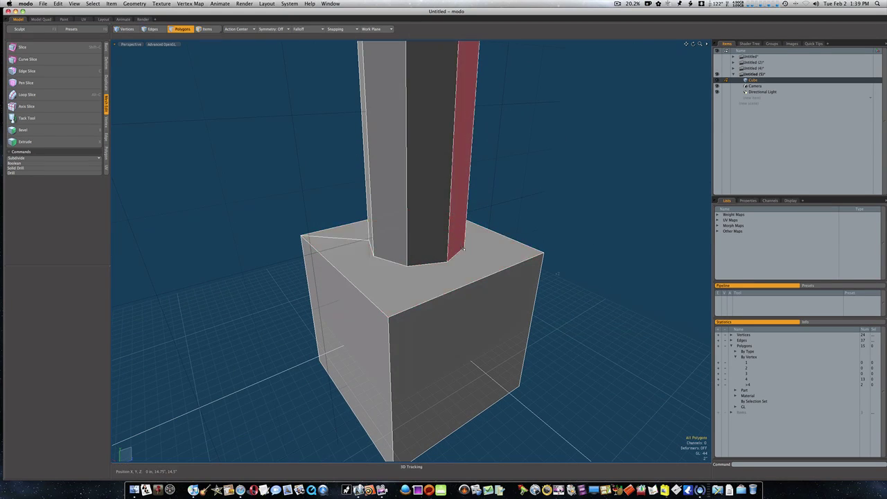
Use Edge Slice to connect the cylinder's base vertices to the cube's three unconnected top corners.
{"action": "key", "text": "c"}
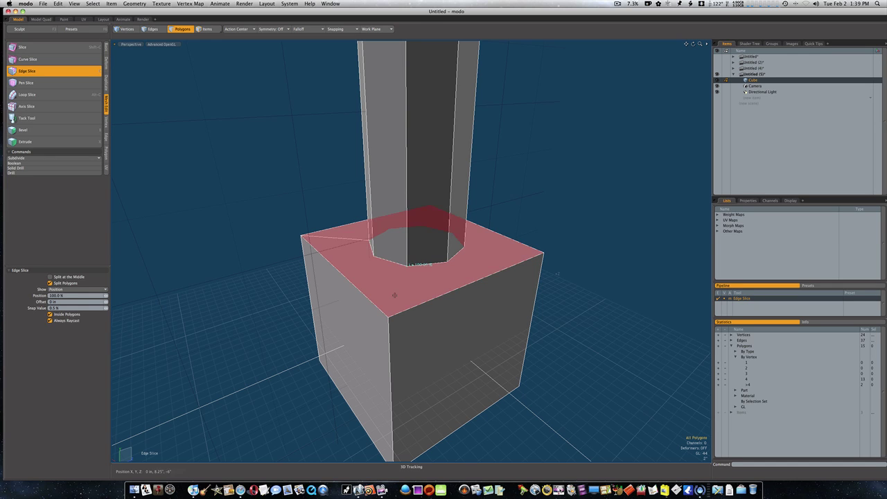
{"action": "left_click", "coordinate": [384, 313]}
{"action": "left_click_drag", "start_coordinate": [465, 274], "coordinate": [417, 276], "text": "alt"}
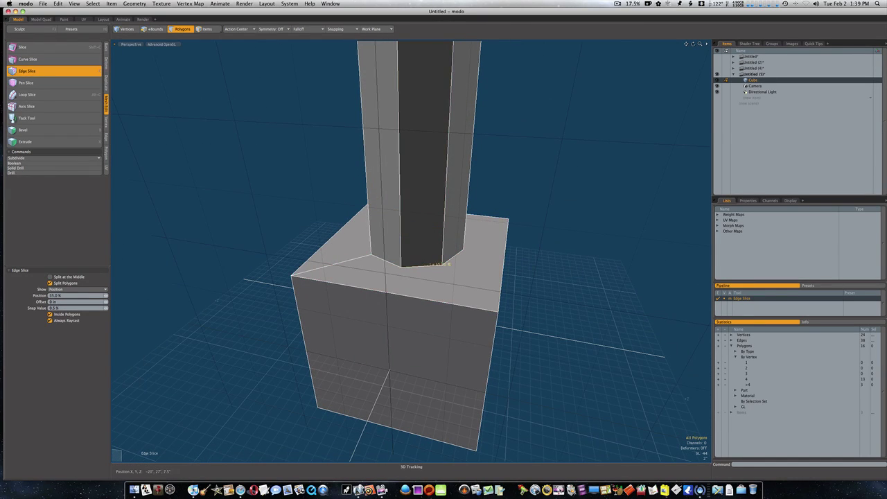
{"action": "left_click_drag", "start_coordinate": [483, 310], "coordinate": [421, 290]}
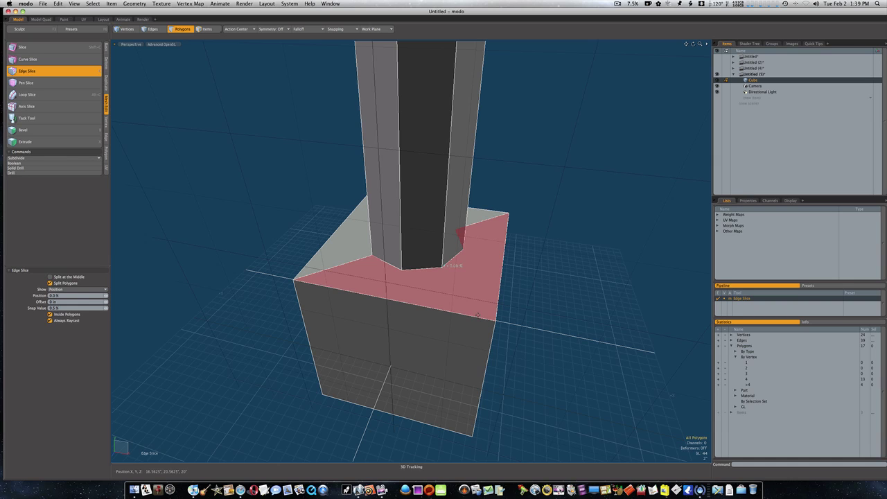
{"action": "left_click_drag", "start_coordinate": [482, 318], "coordinate": [387, 296]}
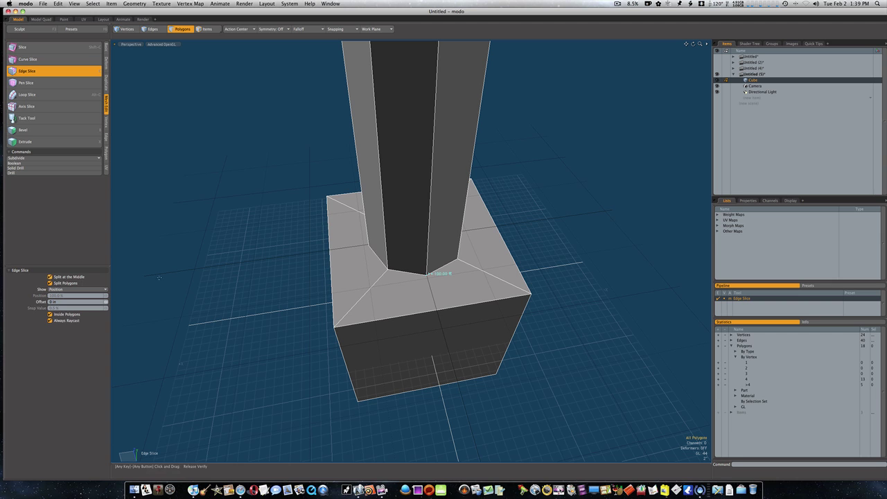
Slice a centre line down the cube's side, across its bottom and up the opposite side, joining the cylinder's base at both ends.
{"action": "left_click", "coordinate": [435, 310]}
{"action": "left_click_drag", "start_coordinate": [439, 318], "coordinate": [430, 228], "text": "alt"}
{"action": "left_click", "coordinate": [423, 352]}
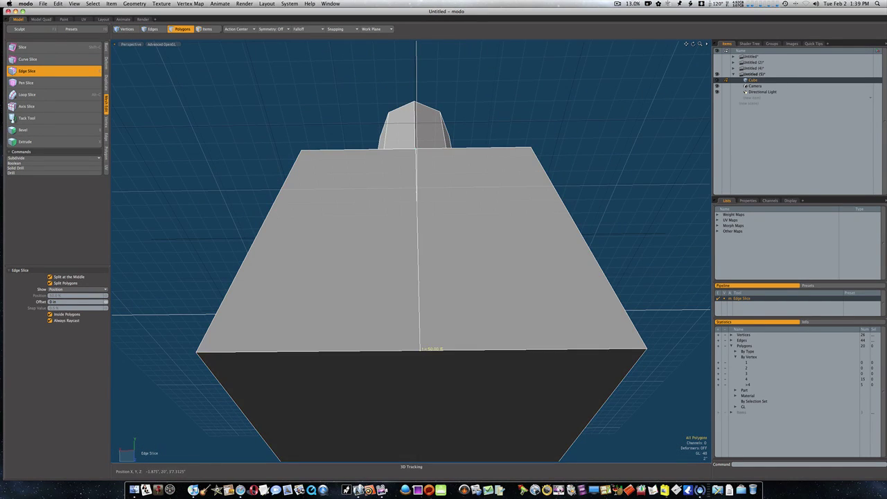
{"action": "scroll", "coordinate": [437, 357], "scroll_direction": "down", "scroll_amount": 5}
{"action": "left_click_drag", "start_coordinate": [436, 358], "coordinate": [482, 338], "text": "alt"}
{"action": "left_click", "coordinate": [433, 423]}
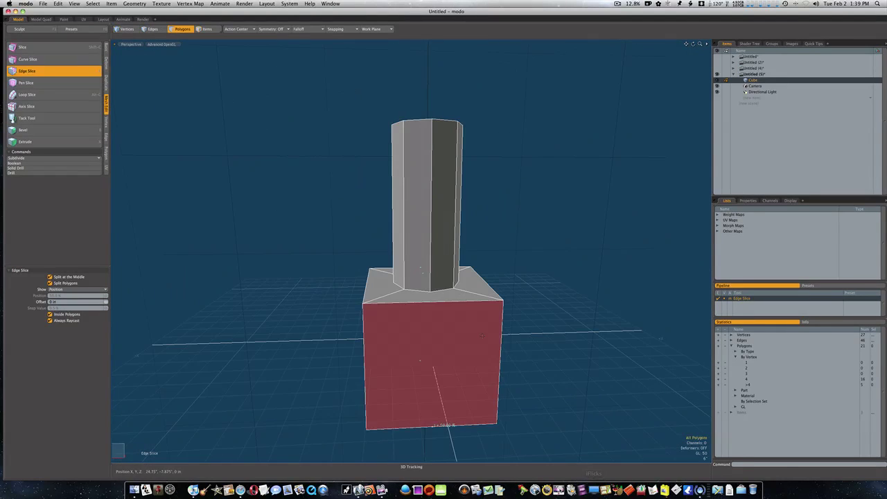
{"action": "left_click", "coordinate": [427, 301]}
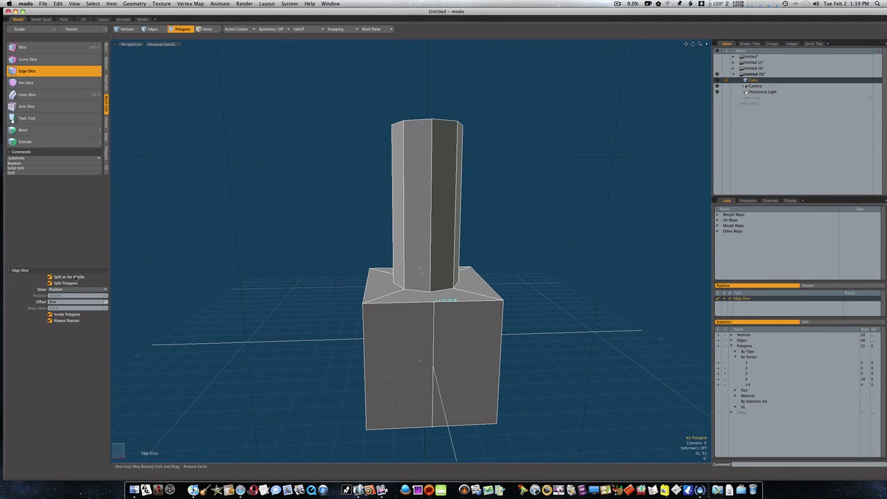
{"action": "left_click", "coordinate": [75, 278]}
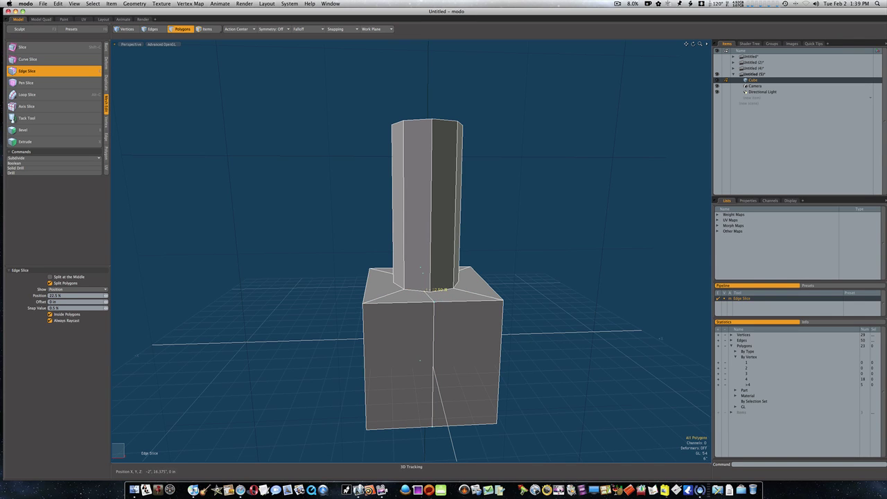
{"action": "left_click_drag", "start_coordinate": [421, 273], "coordinate": [368, 309], "text": "alt"}
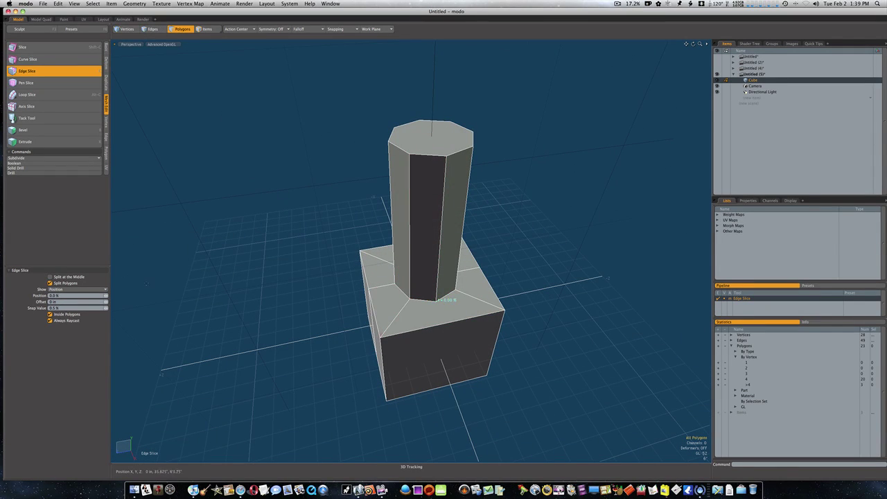
With splitting at the middle on, slice a second centre line, perpendicular to the first, around the cube's sides and bottom and join it to the cylinder's base.
{"action": "left_click", "coordinate": [79, 276]}
{"action": "left_click", "coordinate": [439, 324]}
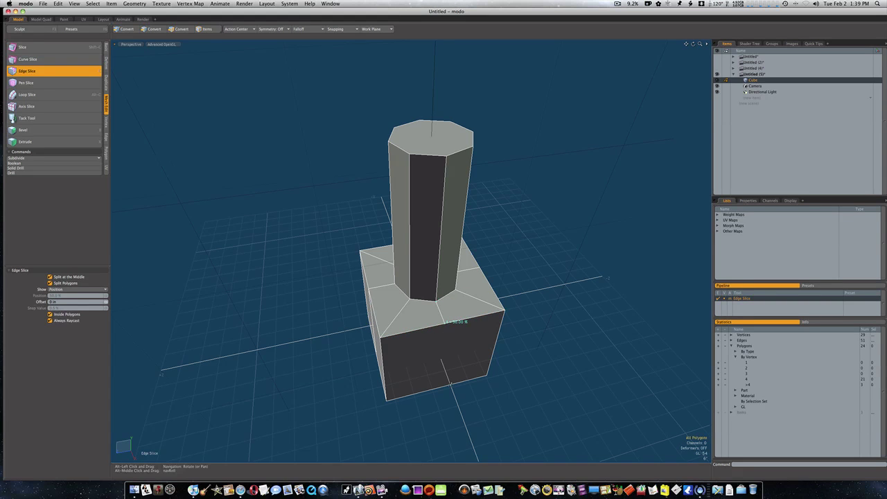
{"action": "left_click_drag", "start_coordinate": [440, 326], "coordinate": [425, 274], "text": "alt"}
{"action": "left_click", "coordinate": [440, 429]}
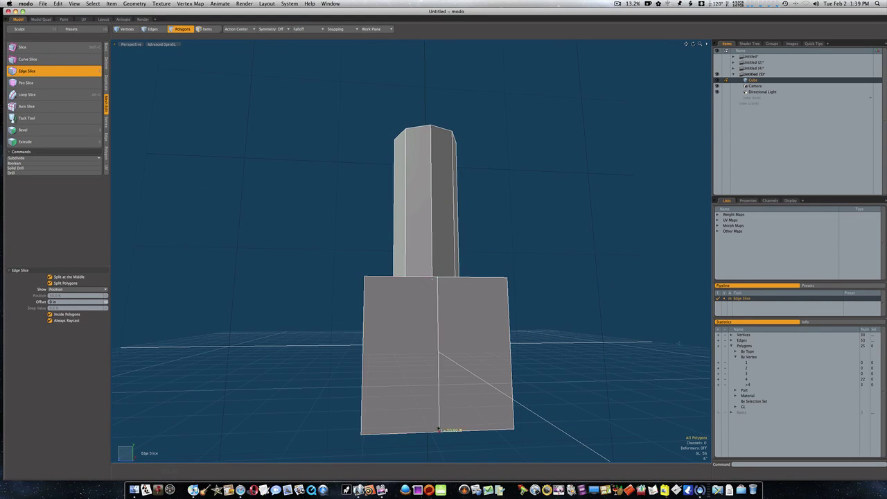
{"action": "left_click_drag", "start_coordinate": [428, 355], "coordinate": [483, 230], "text": "alt"}
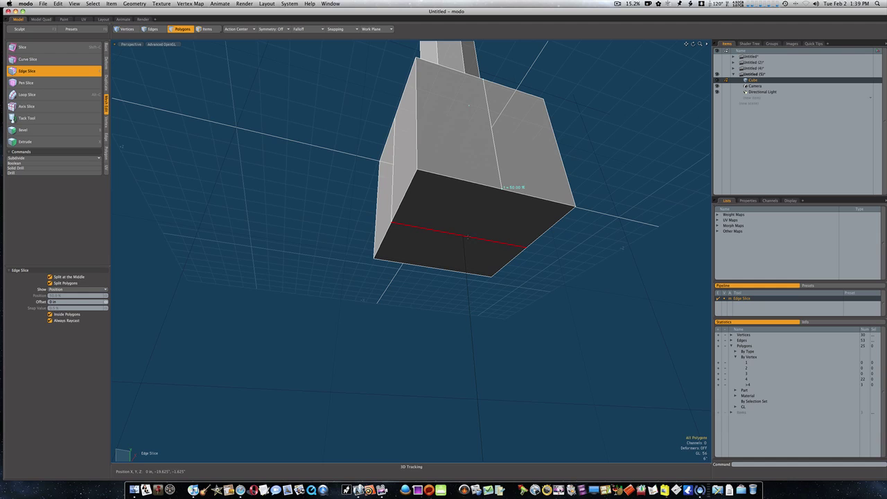
{"action": "left_click", "coordinate": [463, 236]}
{"action": "left_click", "coordinate": [442, 268]}
{"action": "left_click_drag", "start_coordinate": [443, 269], "coordinate": [516, 340], "text": "alt"}
{"action": "left_click_drag", "start_coordinate": [439, 172], "coordinate": [441, 185], "text": "alt"}
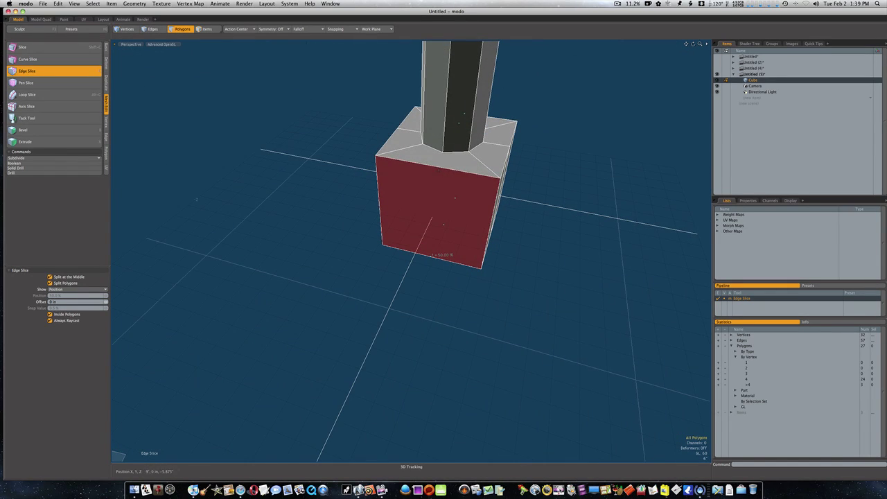
{"action": "left_click", "coordinate": [439, 166]}
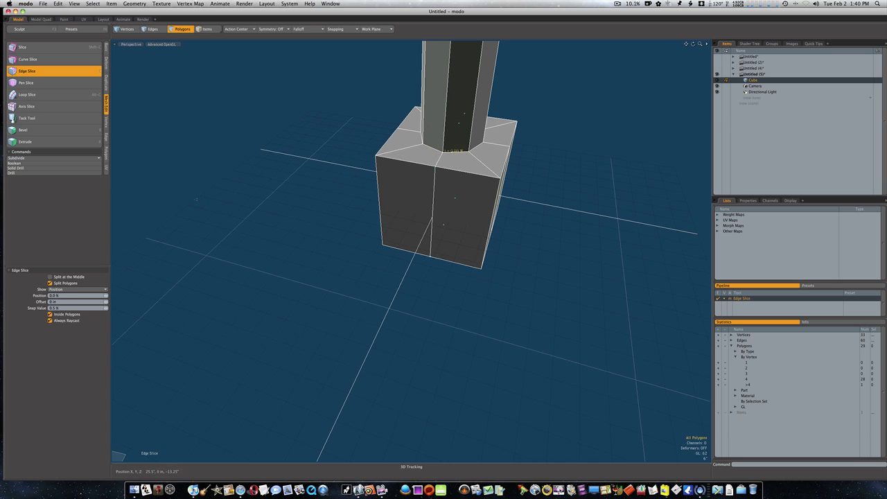
Examine the polygon flow around the cylinder's base, selecting a strip running down the cylinder and over the cube's top.
{"action": "left_click_drag", "start_coordinate": [477, 165], "coordinate": [452, 176], "text": "alt"}
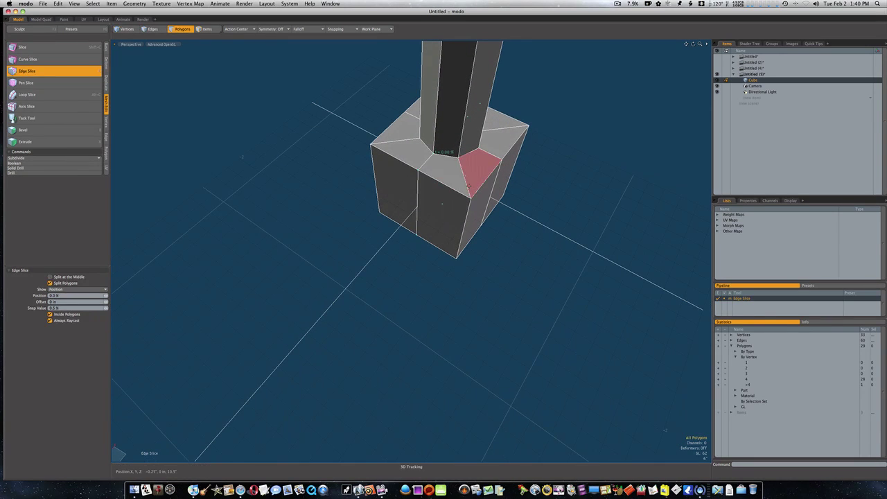
{"action": "key", "text": "space"}
{"action": "key", "text": "1"}
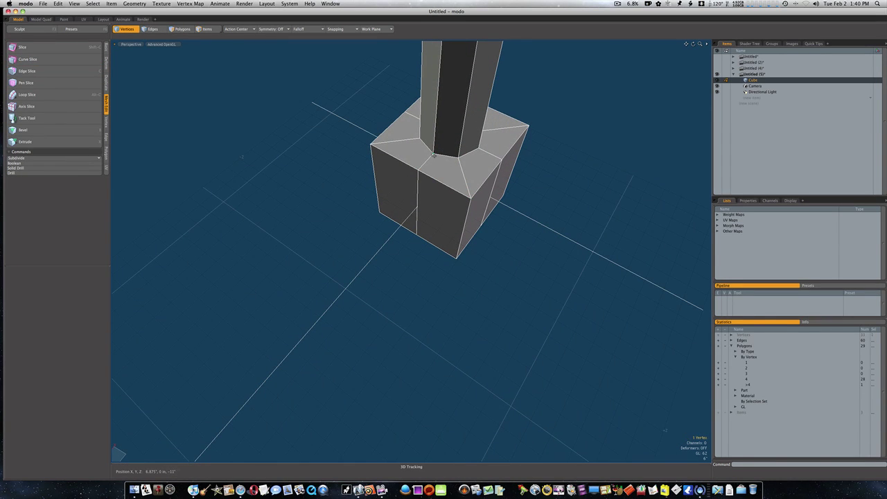
{"action": "mouse_move", "coordinate": [437, 162]}
{"action": "left_mouse_down", "text": "alt"}
{"action": "mouse_move", "coordinate": [408, 228]}
{"action": "mouse_move", "coordinate": [443, 177]}
{"action": "mouse_move", "coordinate": [457, 130]}
{"action": "mouse_move", "coordinate": [414, 225]}
{"action": "left_mouse_up", "text": "alt"}
{"action": "key", "text": "space"}
{"action": "key", "text": "space"}
{"action": "key", "text": "l"}
{"action": "mouse_move", "coordinate": [485, 215]}
{"action": "left_mouse_down", "text": "alt"}
{"action": "mouse_move", "coordinate": [454, 172]}
{"action": "mouse_move", "coordinate": [516, 125]}
{"action": "left_mouse_up", "text": "alt"}
{"action": "left_click_drag", "start_coordinate": [454, 190], "coordinate": [398, 267], "text": "alt"}
{"action": "left_click_drag", "start_coordinate": [491, 166], "coordinate": [459, 281]}
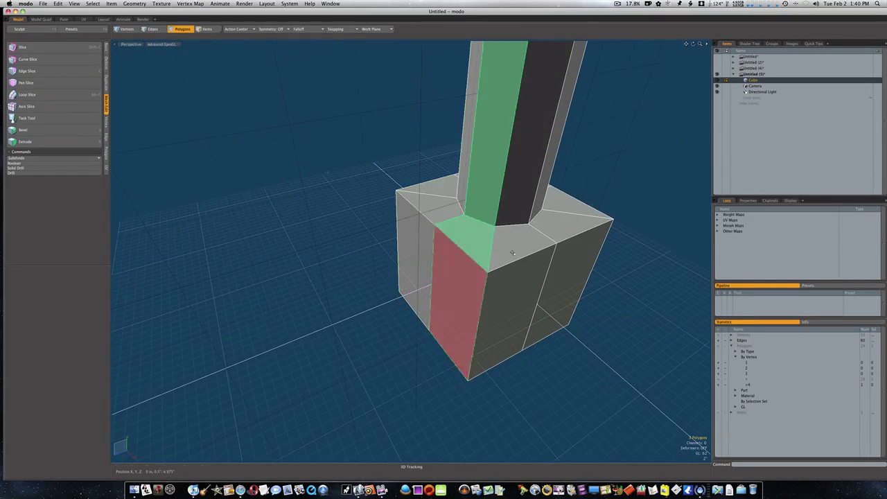
Select two neighbouring side polygons of the cylinder and add a loop slice around it near its base at 2%.
{"action": "left_click_drag", "start_coordinate": [513, 253], "coordinate": [454, 239], "text": "alt"}
{"action": "left_click_drag", "start_coordinate": [593, 311], "coordinate": [493, 270], "text": "ctrl+alt"}
{"action": "left_click", "coordinate": [494, 239]}
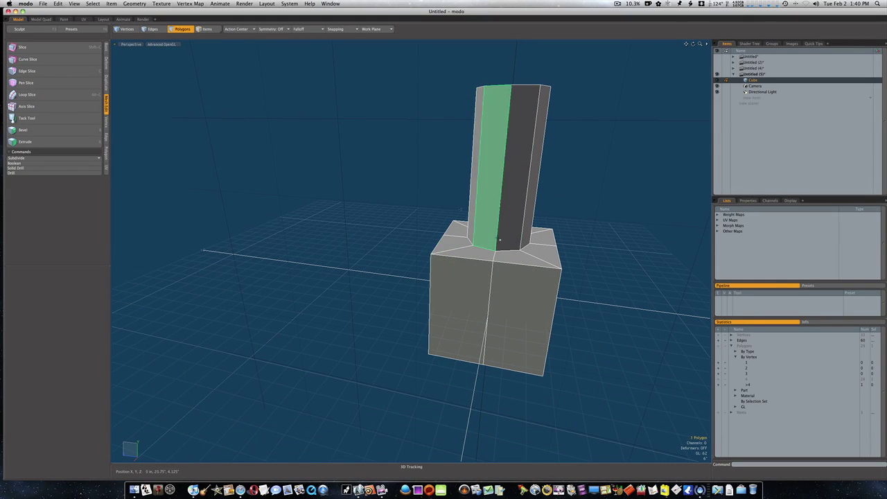
{"action": "left_click", "coordinate": [504, 239], "text": "shift"}
{"action": "key", "text": "alt+c"}
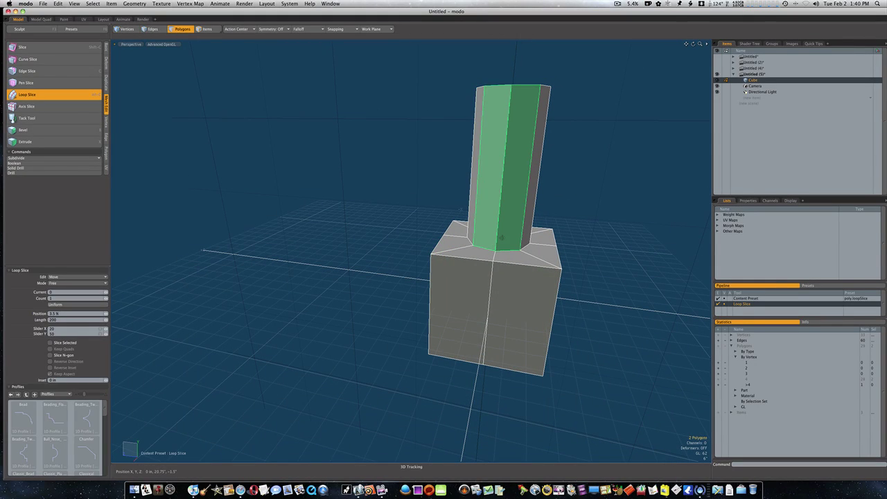
{"action": "left_click", "coordinate": [497, 246]}
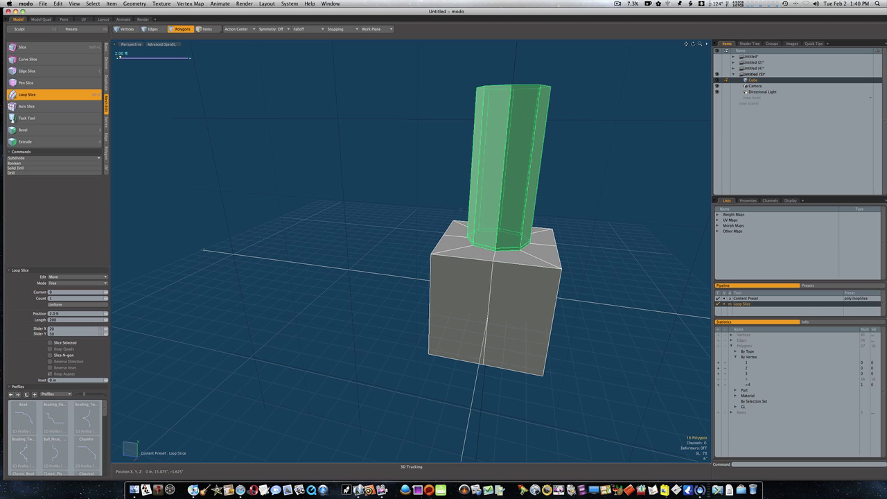
{"action": "key", "text": "space"}
Add loop slices around the cube's sides, one close to its top edge and one close to its bottom edge.
{"action": "left_click_drag", "start_coordinate": [485, 281], "coordinate": [571, 282]}
{"action": "key", "text": "alt+c"}
{"action": "key", "text": "space"}
{"action": "left_click_drag", "start_coordinate": [477, 344], "coordinate": [427, 346]}
{"action": "key", "text": "alt+c"}
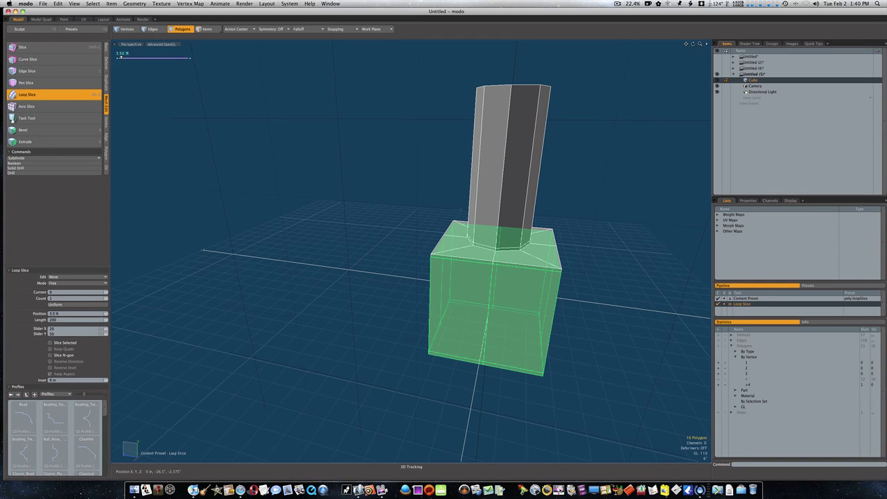
{"action": "key", "text": "space"}
Turn on the subdivision surface display and bevel the cylinder's top cap polygon twice to tighten its rim.
{"action": "left_click", "coordinate": [626, 321]}
{"action": "key", "text": "Tab"}
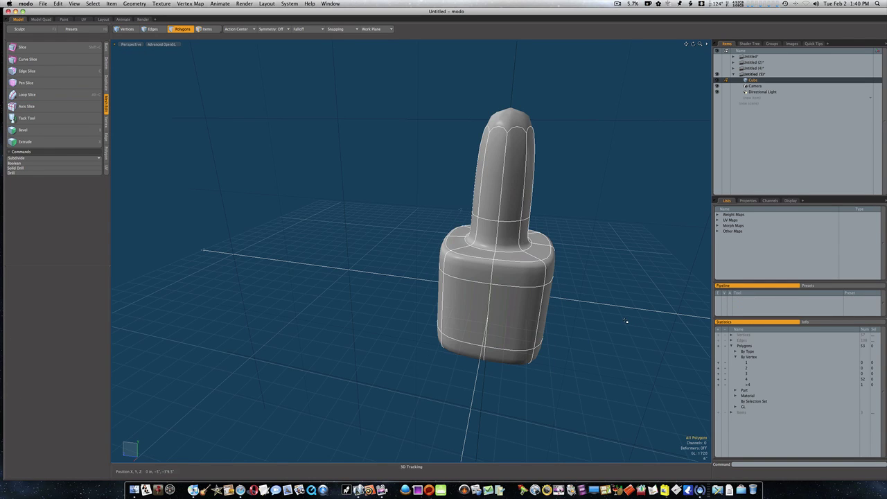
{"action": "left_click_drag", "start_coordinate": [487, 240], "coordinate": [476, 171], "text": "ctrl+alt"}
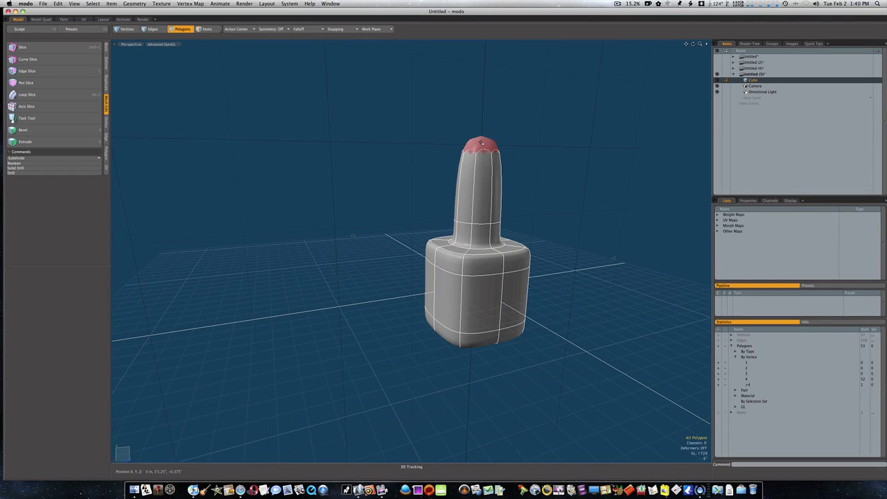
{"action": "key", "text": "b"}
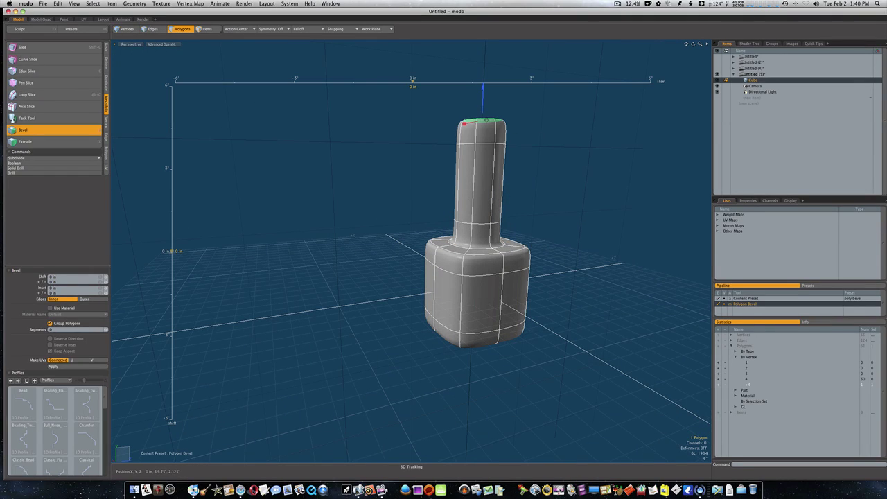
{"action": "left_click", "coordinate": [487, 120], "text": "shift"}
{"action": "key", "text": "Escape"}
{"action": "key", "text": "Escape"}
Return to the polygon display, select the ring of polygons on the cube's top and bevel it with a 0.6" inset.
{"action": "left_click_drag", "start_coordinate": [528, 171], "coordinate": [520, 194], "text": "alt"}
{"action": "left_click_drag", "start_coordinate": [495, 222], "coordinate": [527, 266], "text": "ctrl+alt"}
{"action": "key", "text": "Tab"}
{"action": "key", "text": "l"}
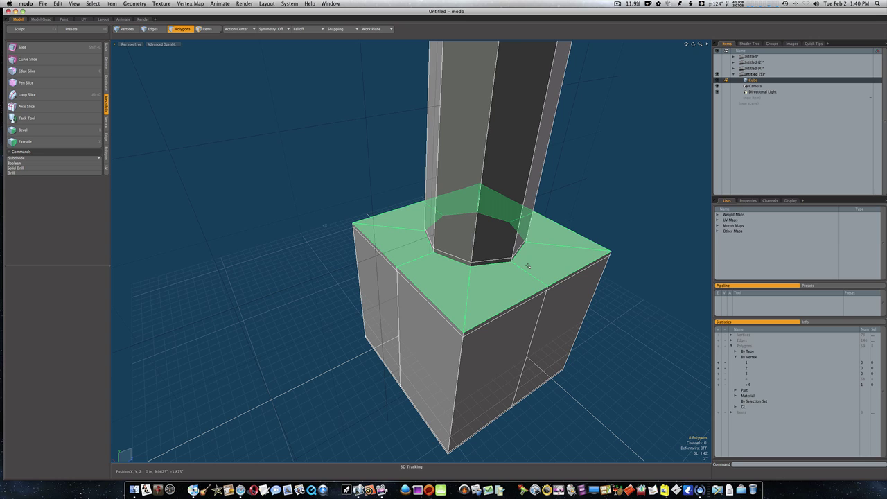
{"action": "key", "text": "b"}
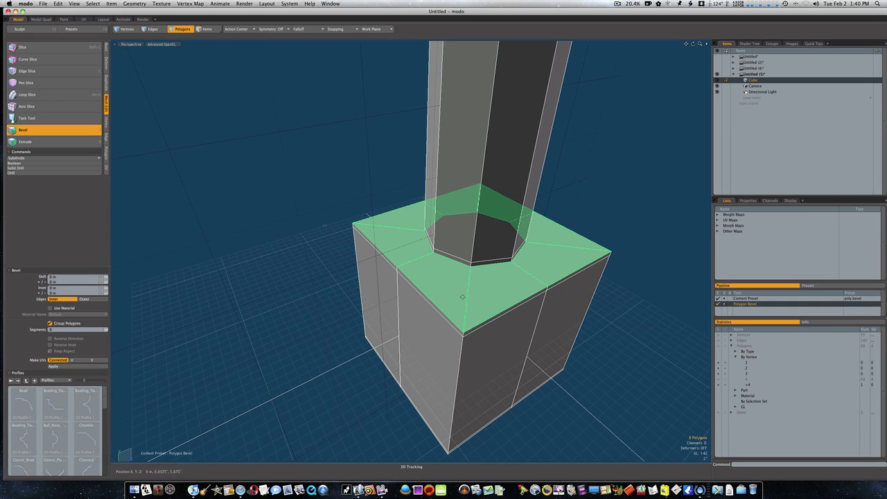
{"action": "left_click", "coordinate": [337, 315]}
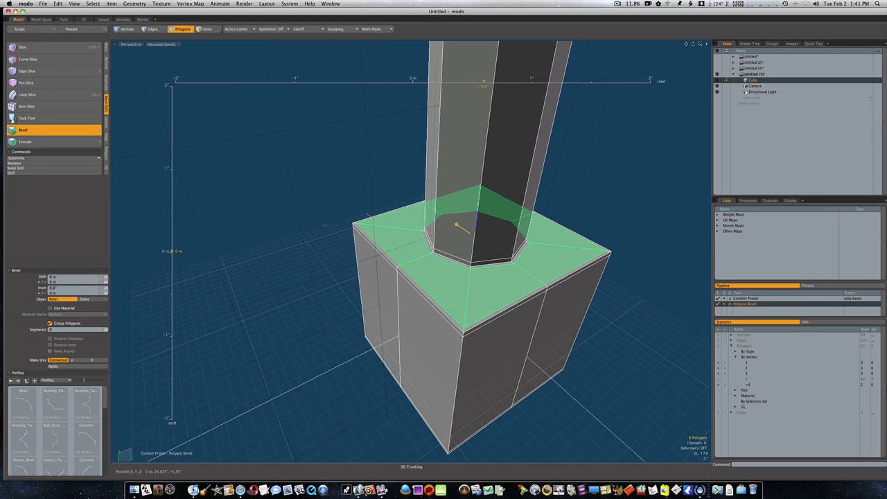
{"action": "key", "text": "Escape"}
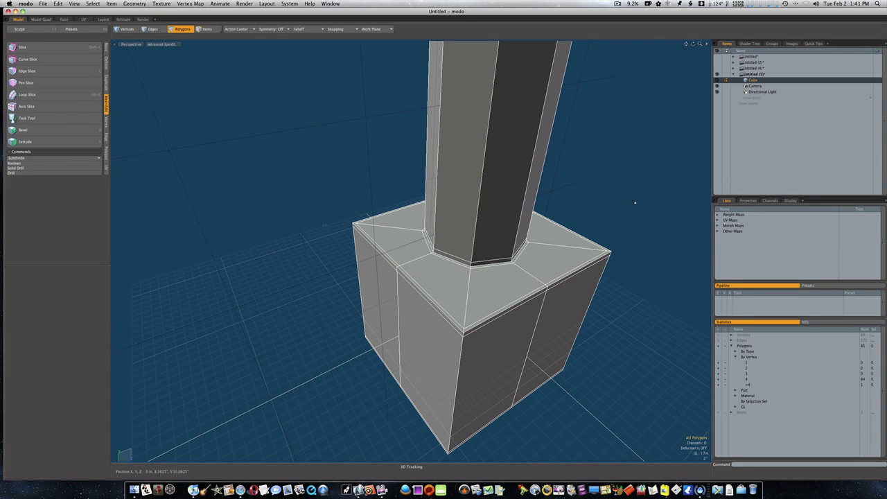
Preview the tightened mesh as a subdivision surface from several angles, then return to the polygon display.
{"action": "key", "text": "Tab"}
{"action": "left_click_drag", "start_coordinate": [635, 202], "coordinate": [393, 310], "text": "alt"}
{"action": "scroll", "coordinate": [445, 232], "scroll_direction": "up", "scroll_amount": 5}
{"action": "key", "text": "Tab"}
{"action": "key", "text": "space"}
{"action": "key", "text": "space"}
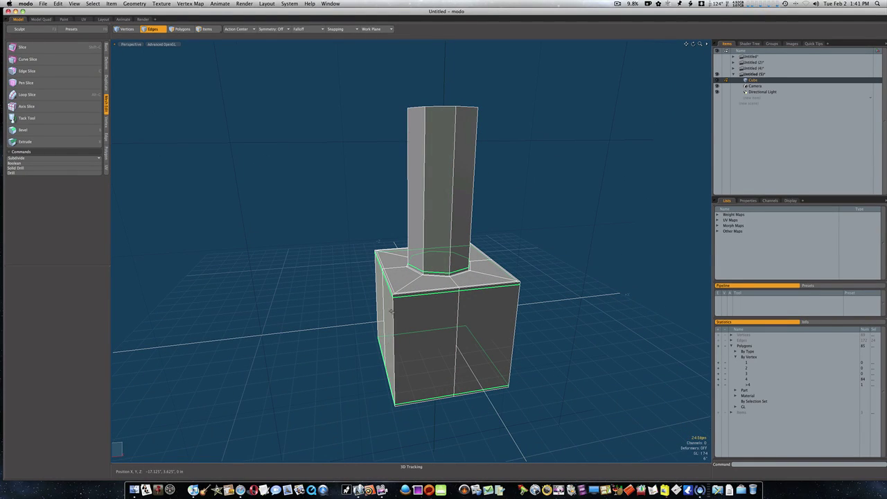
{"action": "double_click", "coordinate": [394, 312]}
{"action": "key", "text": "space"}
Switch to the top view and delete the inset edge loop running around the border of the cube's top.
{"action": "key", "text": "ctrl+space"}
{"action": "left_click", "coordinate": [579, 296]}
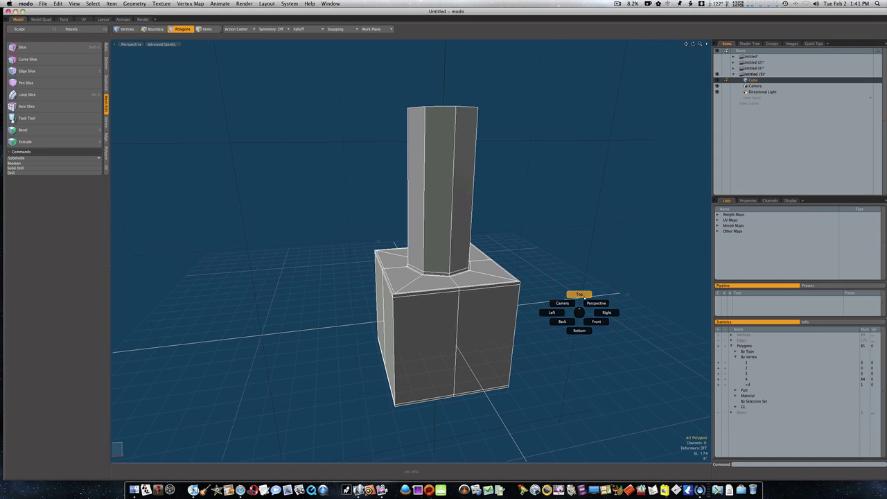
{"action": "key", "text": "shift+c"}
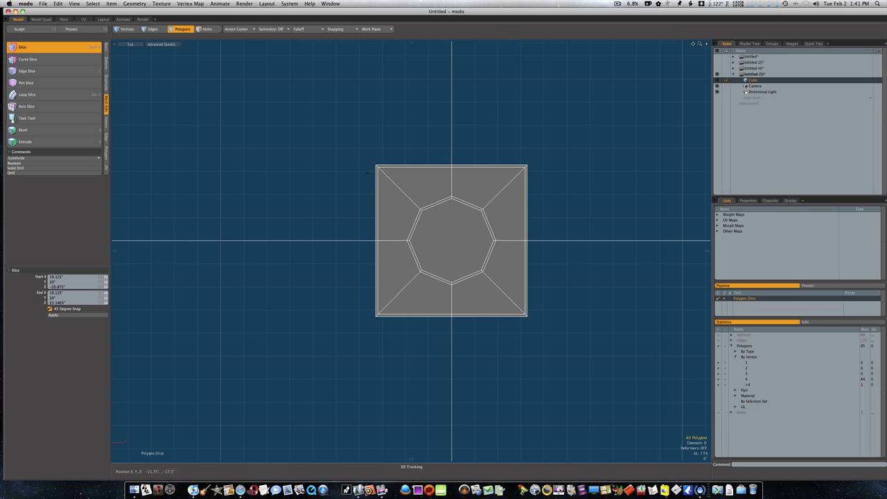
{"action": "key", "text": "space"}
{"action": "left_click", "coordinate": [152, 29]}
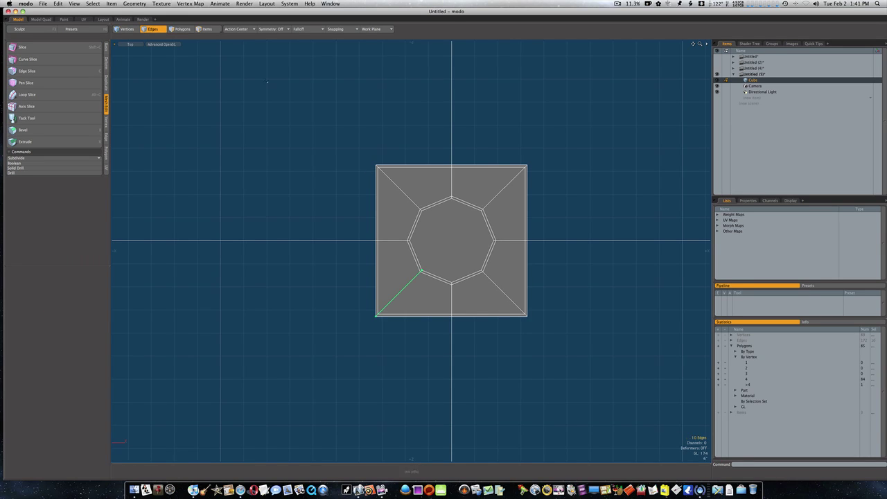
{"action": "double_click", "coordinate": [408, 168]}
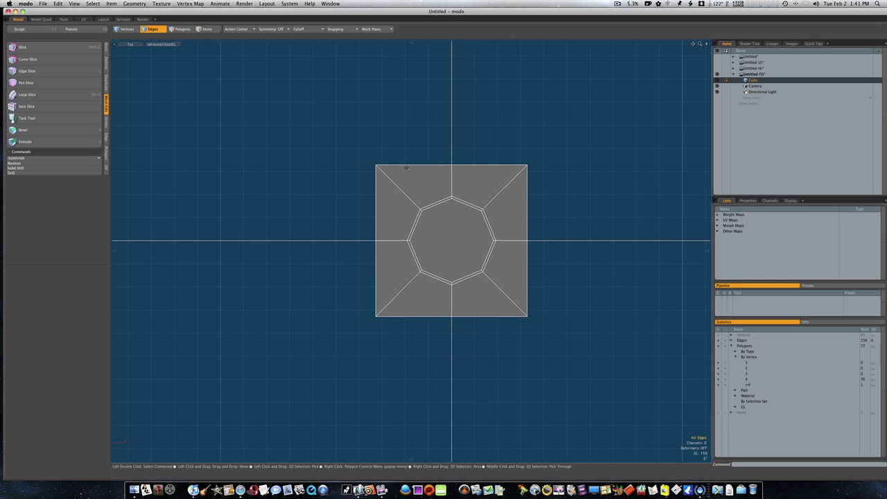
In the top view, slice straight through the mesh along all four sides of the cube, about 19" from its centre.
{"action": "key", "text": "ctrl+space"}
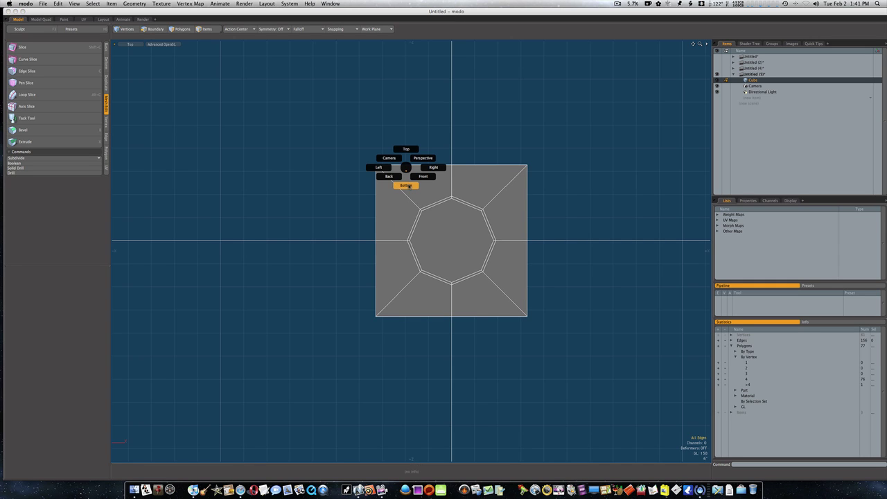
{"action": "left_click", "coordinate": [406, 185]}
{"action": "key", "text": "ctrl+space"}
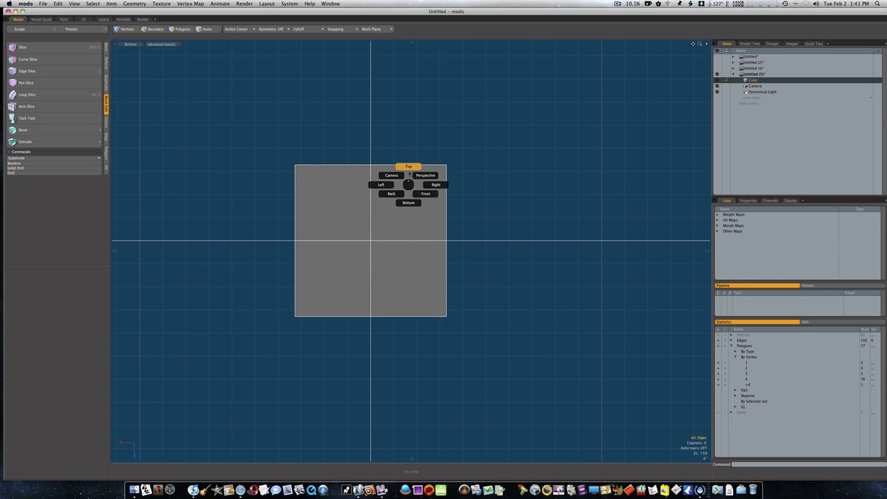
{"action": "left_click", "coordinate": [408, 166]}
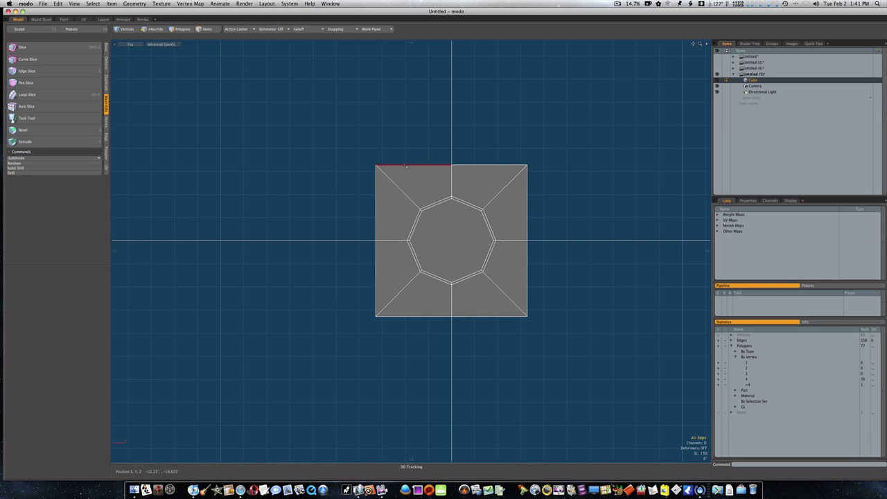
{"action": "key", "text": "shift+c"}
{"action": "left_click_drag", "start_coordinate": [372, 167], "coordinate": [524, 371]}
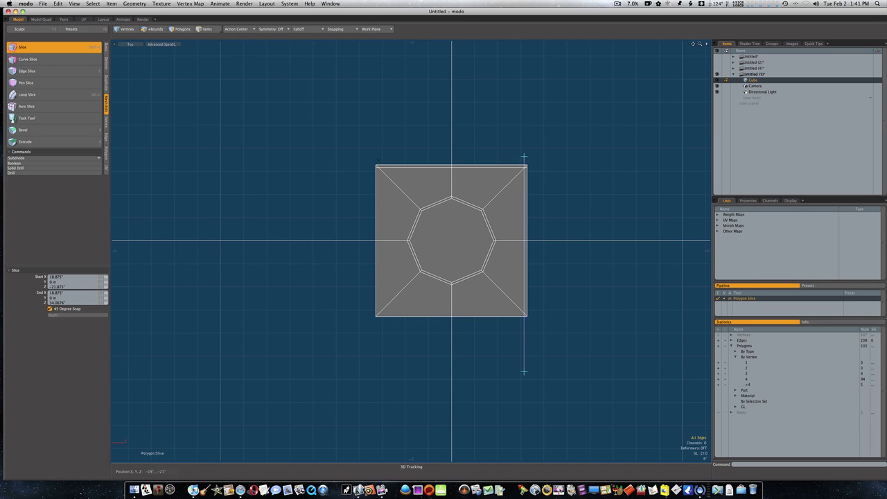
{"action": "left_click_drag", "start_coordinate": [378, 160], "coordinate": [379, 390]}
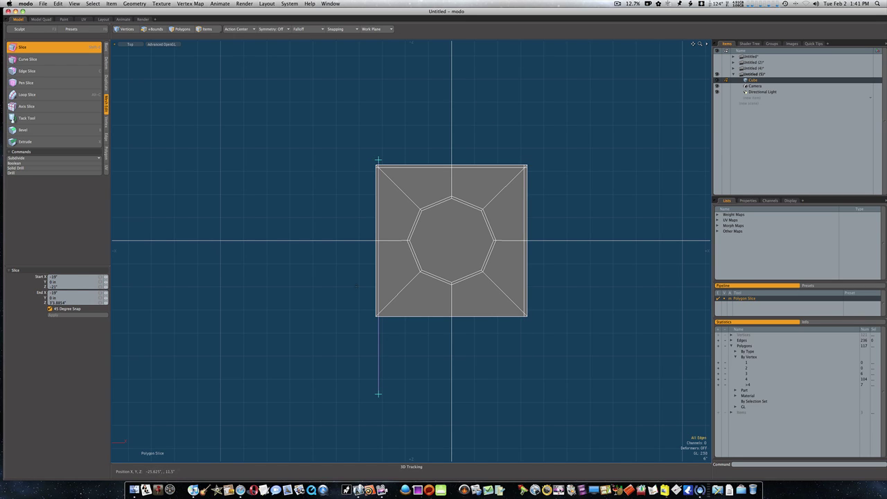
{"action": "left_click_drag", "start_coordinate": [370, 314], "coordinate": [615, 313], "text": "ctrl"}
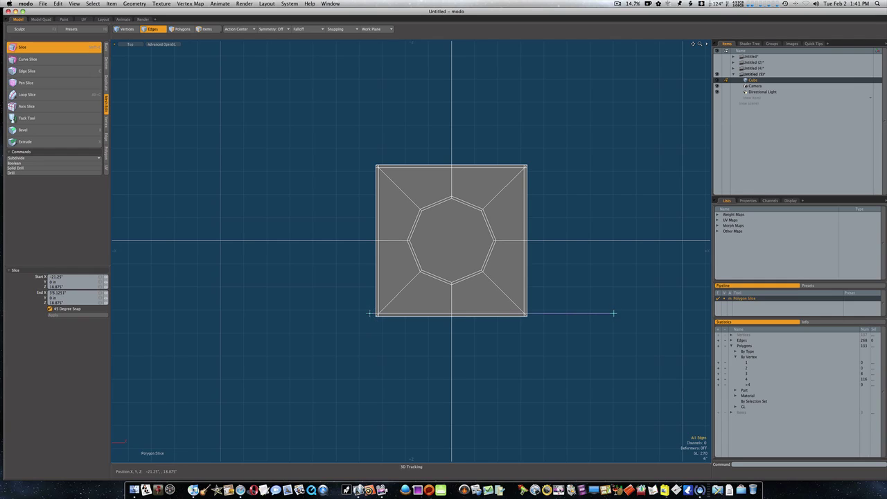
{"action": "key", "text": "space"}
Join the nearly coincident vertices where the two slices cross the diagonal edge at one corner of the cube's top.
{"action": "key", "text": "1"}
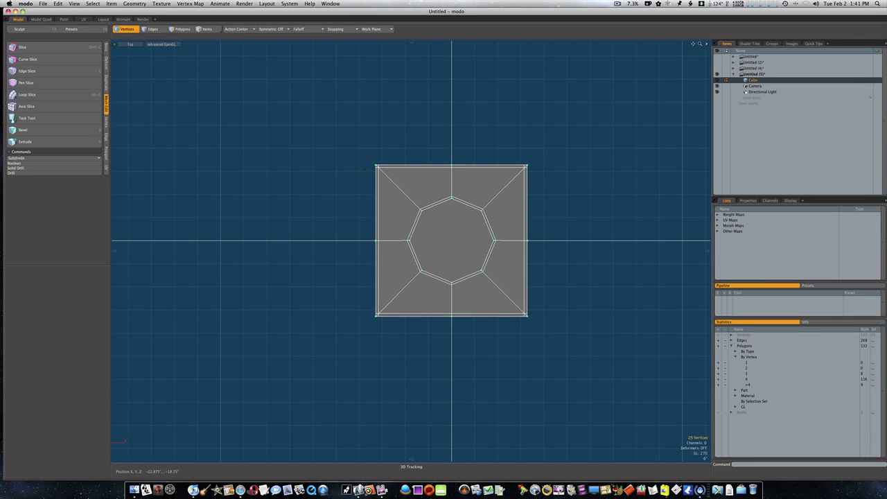
{"action": "left_click_drag", "start_coordinate": [378, 163], "coordinate": [465, 169], "text": "ctrl+alt"}
{"action": "left_click_drag", "start_coordinate": [391, 201], "coordinate": [427, 208], "text": "ctrl+alt"}
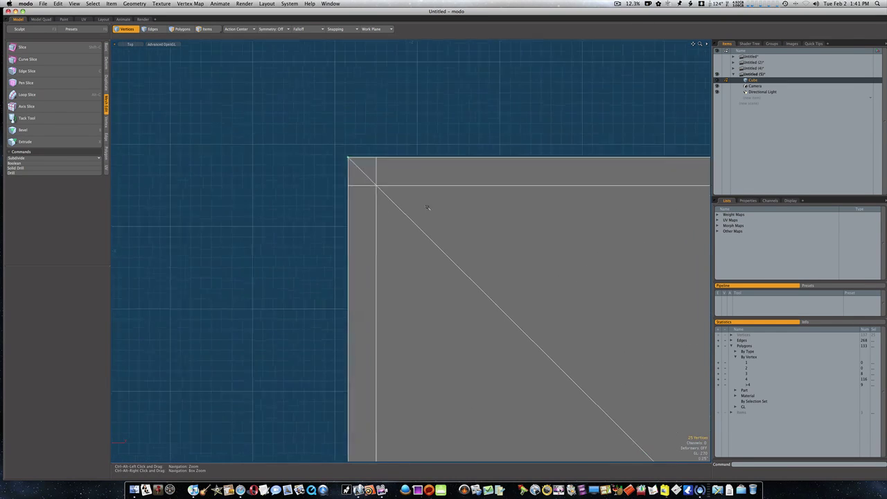
{"action": "left_click_drag", "start_coordinate": [369, 193], "coordinate": [438, 195], "text": "ctrl+alt"}
{"action": "left_click_drag", "start_coordinate": [458, 78], "coordinate": [433, 157], "text": "alt+shift"}
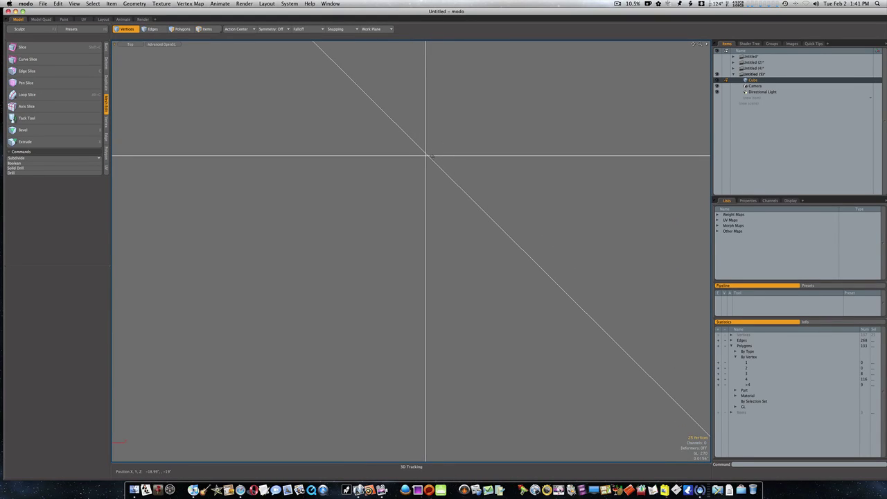
{"action": "key", "text": "alt+j"}
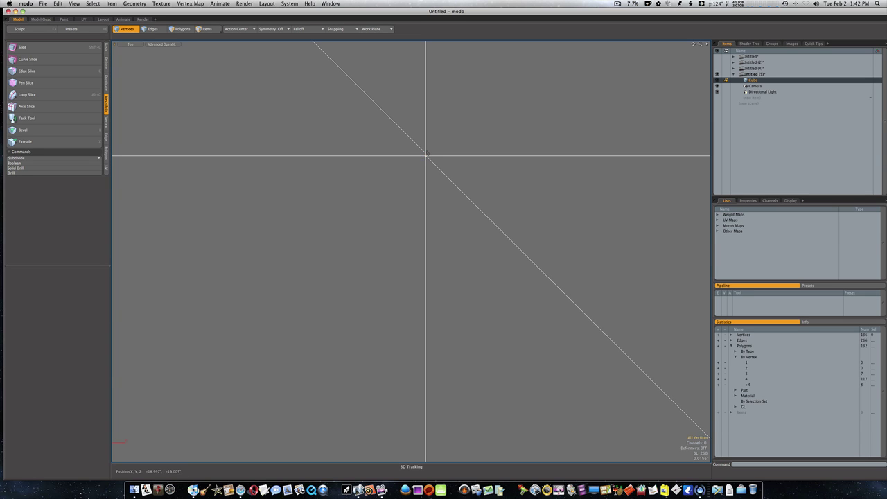
{"action": "key", "text": "ctrl+j"}
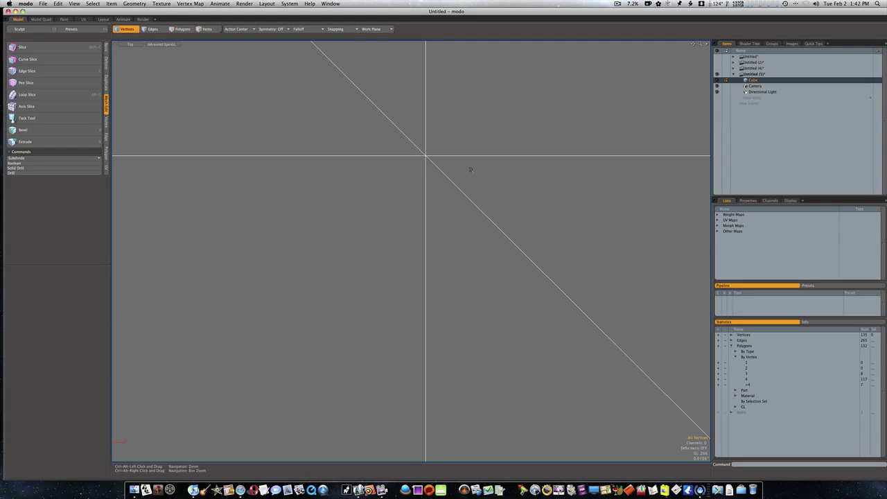
In the top view, join the nearly coincident vertices where the slices cross the diagonal edge at the cube's +X, -Z corner.
{"action": "left_click_drag", "start_coordinate": [470, 168], "coordinate": [367, 171], "text": "ctrl+alt"}
{"action": "left_click_drag", "start_coordinate": [468, 190], "coordinate": [188, 200], "text": "alt+shift"}
{"action": "left_click_drag", "start_coordinate": [451, 205], "coordinate": [367, 206], "text": "ctrl+alt"}
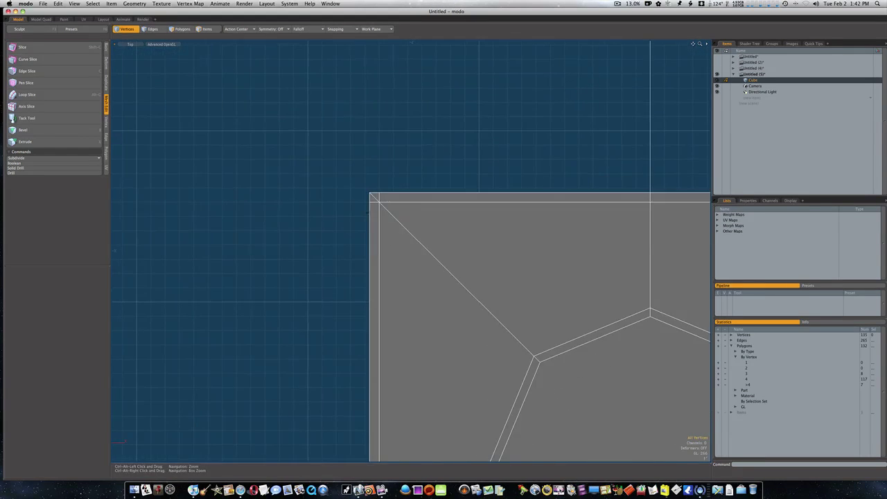
{"action": "left_click_drag", "start_coordinate": [549, 217], "coordinate": [305, 222], "text": "alt+shift"}
{"action": "left_click_drag", "start_coordinate": [682, 202], "coordinate": [647, 223], "text": "alt+shift"}
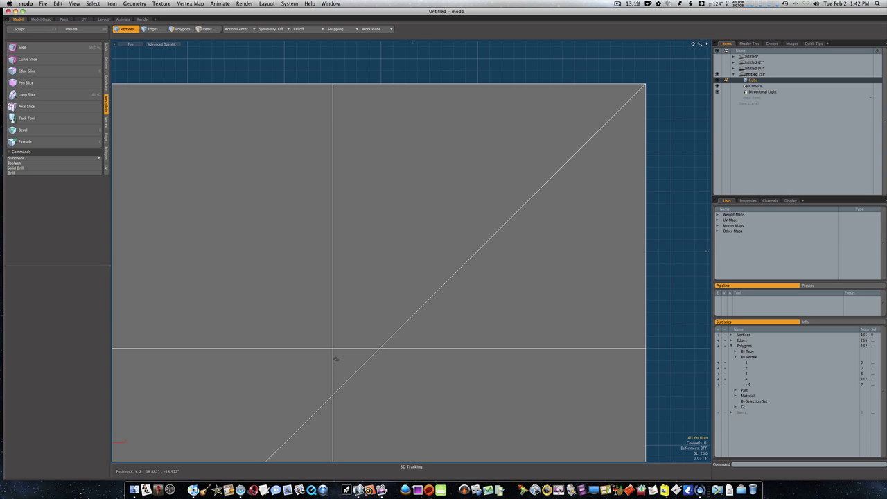
{"action": "left_click_drag", "start_coordinate": [370, 354], "coordinate": [516, 238], "text": "ctrl+alt"}
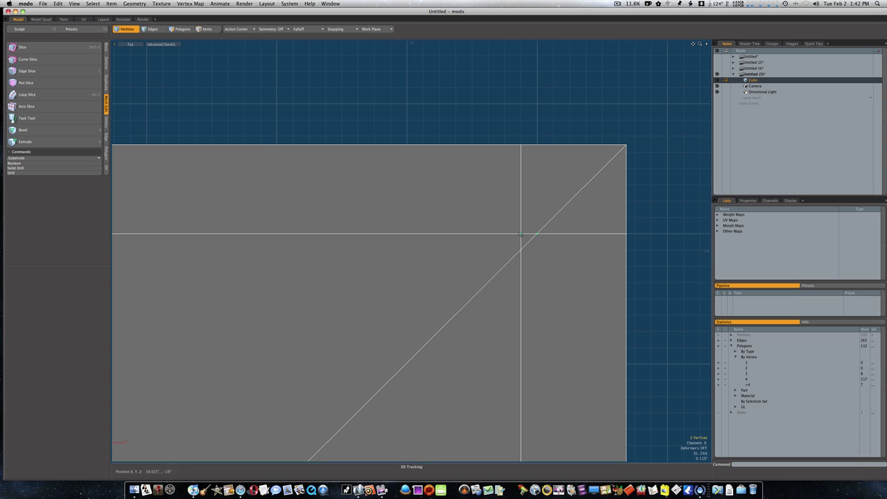
{"action": "key", "text": "j"}
{"action": "key", "text": "ctrl+j"}
{"action": "scroll", "coordinate": [509, 284], "scroll_direction": "down", "scroll_amount": 15}
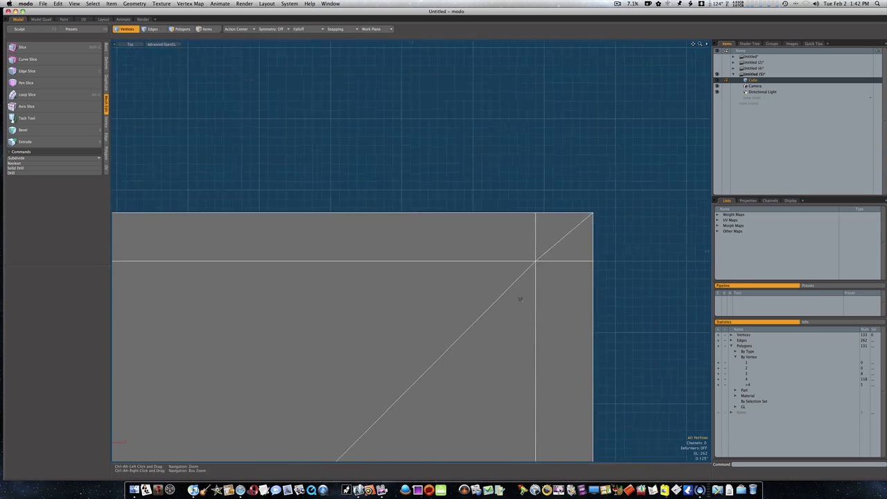
Join the nearly coincident vertices at the slice and diagonal crossing of the cube's +X, +Z corner.
{"action": "left_click_drag", "start_coordinate": [411, 368], "coordinate": [445, 305], "text": "alt+shift"}
{"action": "left_click_drag", "start_coordinate": [514, 339], "coordinate": [600, 334], "text": "ctrl+alt"}
{"action": "left_click_drag", "start_coordinate": [688, 276], "coordinate": [478, 352], "text": "alt+shift"}
{"action": "left_click_drag", "start_coordinate": [485, 304], "coordinate": [581, 283], "text": "ctrl+alt"}
{"action": "left_click_drag", "start_coordinate": [634, 308], "coordinate": [491, 374], "text": "alt+shift"}
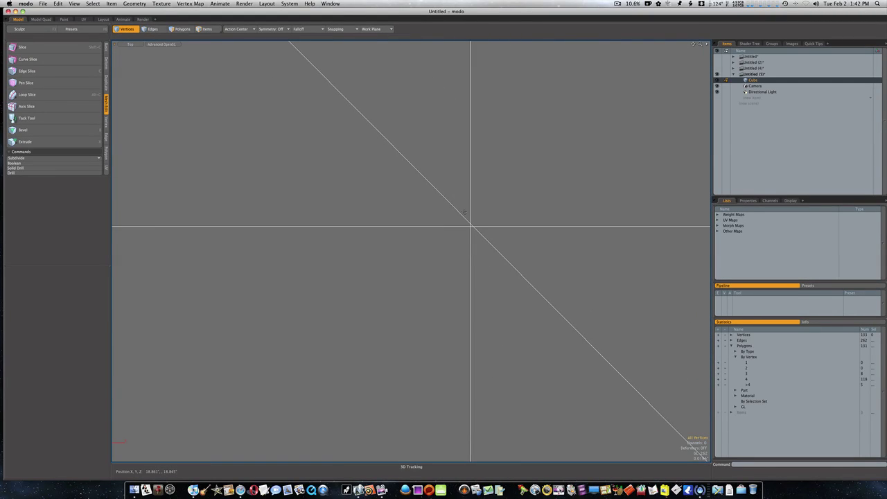
{"action": "key", "text": "j"}
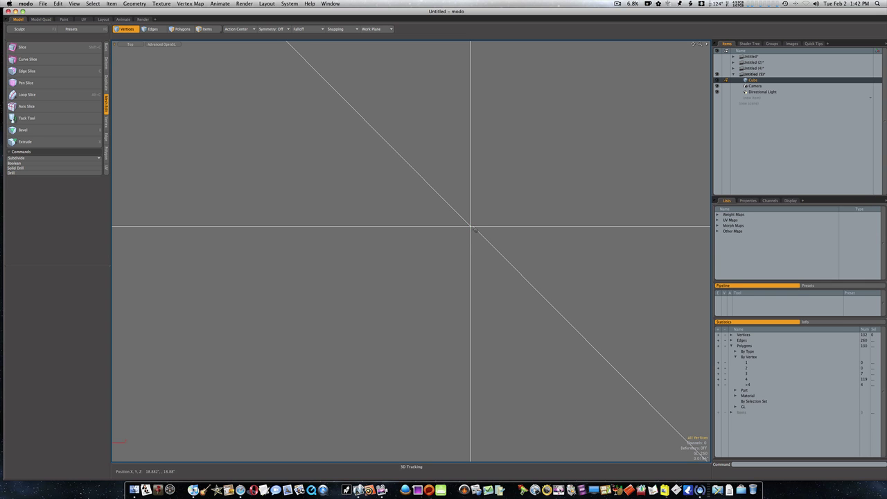
{"action": "key", "text": "j"}
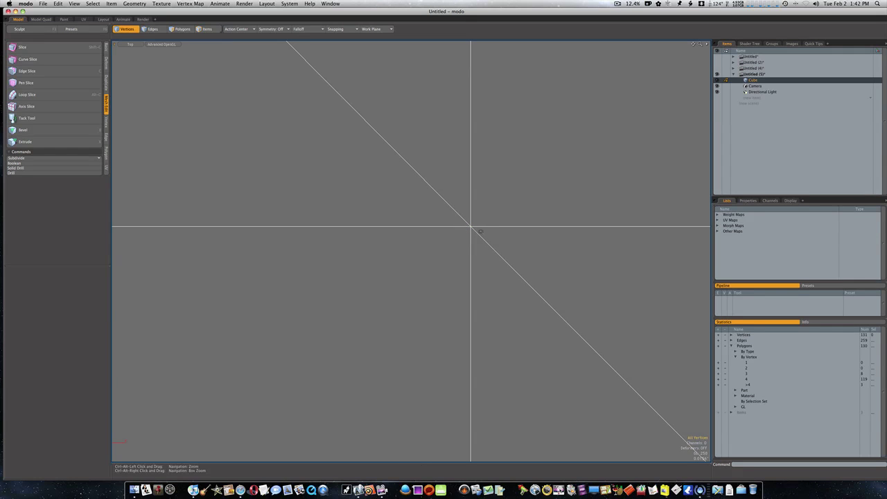
Join the vertices where the slices meet the diagonal edge at the cube's remaining -X, +Z corner.
{"action": "left_click_drag", "start_coordinate": [471, 228], "coordinate": [452, 225], "text": "ctrl+alt"}
{"action": "left_click_drag", "start_coordinate": [305, 235], "coordinate": [430, 233], "text": "ctrl+alt"}
{"action": "left_click_drag", "start_coordinate": [276, 190], "coordinate": [457, 225], "text": "alt+shift"}
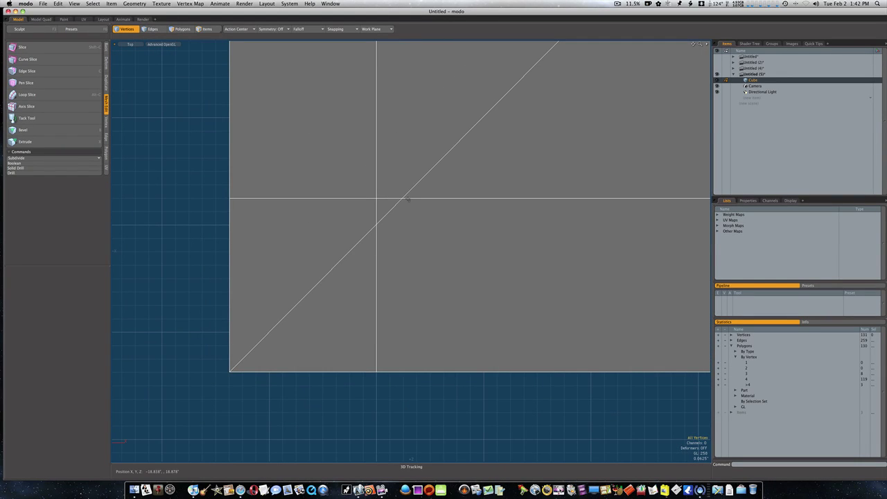
{"action": "key", "text": "j"}
{"action": "key", "text": "ctrl+j"}
Check the mesh from the bottom view, then return to the perspective view and display it as a subdivision surface.
{"action": "key", "text": "ctrl+space"}
{"action": "left_click", "coordinate": [378, 210]}
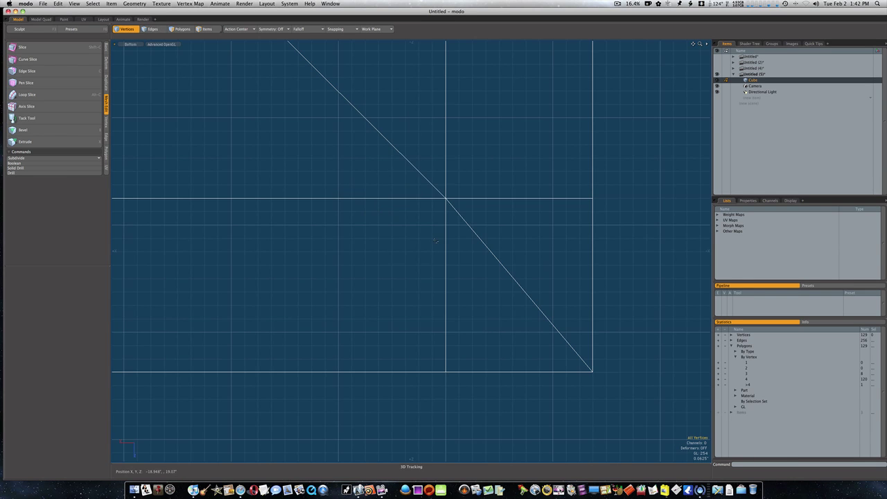
{"action": "left_click_drag", "start_coordinate": [442, 241], "coordinate": [277, 204], "text": "ctrl+alt"}
{"action": "left_click_drag", "start_coordinate": [326, 130], "coordinate": [359, 193], "text": "alt"}
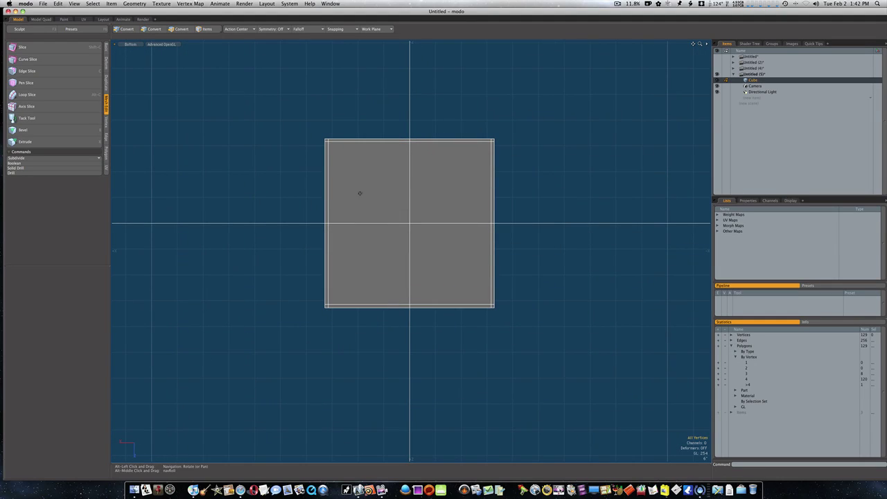
{"action": "key", "text": "ctrl+space"}
{"action": "left_click", "coordinate": [488, 137]}
{"action": "left_click_drag", "start_coordinate": [484, 165], "coordinate": [473, 183], "text": "alt"}
{"action": "key", "text": "shift+Tab"}
{"action": "left_click_drag", "start_coordinate": [374, 225], "coordinate": [360, 257], "text": "alt"}
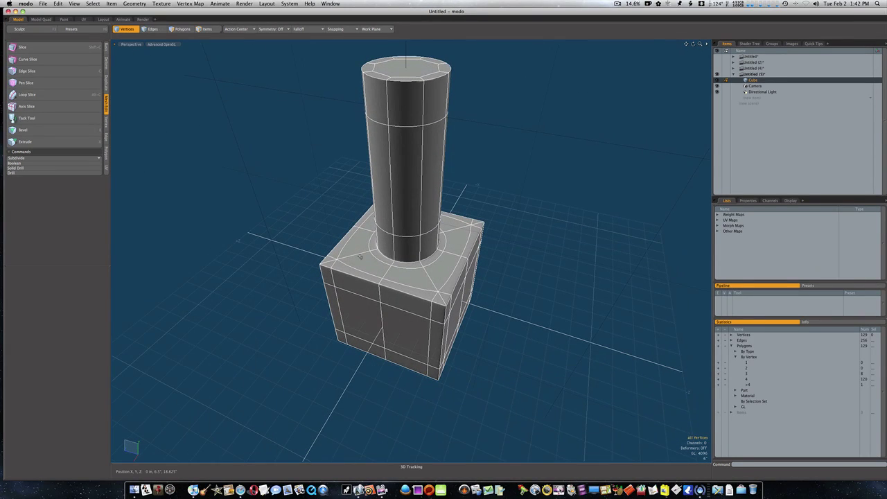
Select the four short diagonal edges at the corners of the cube's top and delete them.
{"action": "key", "text": "2"}
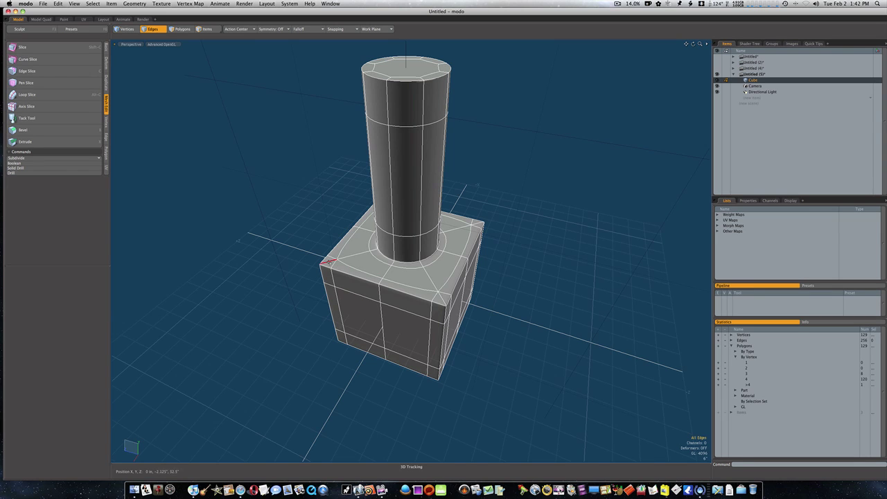
{"action": "left_click", "coordinate": [328, 262]}
{"action": "left_click", "coordinate": [443, 298], "text": "shift"}
{"action": "left_click_drag", "start_coordinate": [443, 298], "coordinate": [396, 329], "text": "alt"}
{"action": "left_click_drag", "start_coordinate": [533, 333], "coordinate": [467, 157], "text": "alt"}
{"action": "left_click", "coordinate": [543, 312], "text": "shift"}
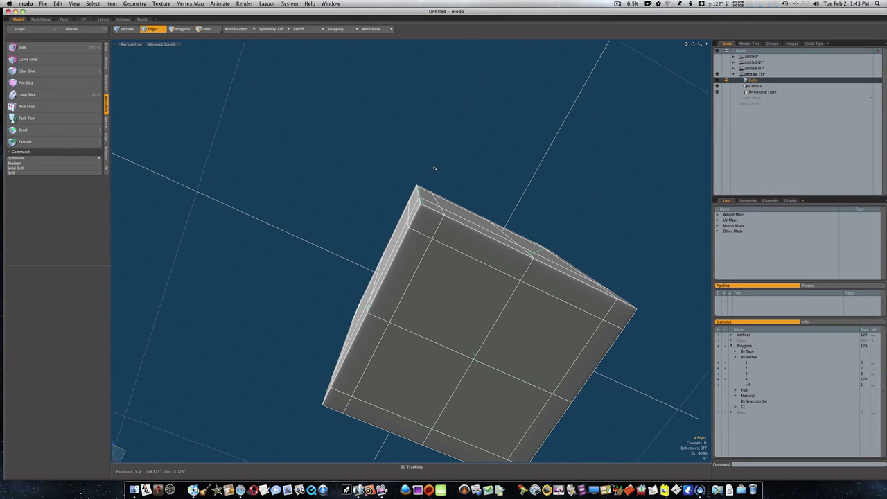
{"action": "key", "text": "Delete"}
{"action": "left_click_drag", "start_coordinate": [434, 168], "coordinate": [408, 296], "text": "alt"}
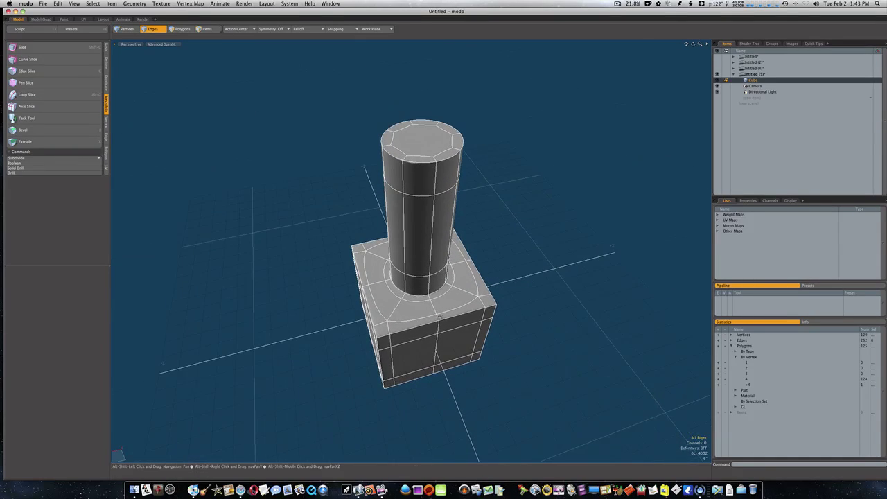
Locate the polygons with more than four vertices through the mesh statistics, then clear the selection and return to the plain polygon display.
{"action": "left_click", "coordinate": [719, 386]}
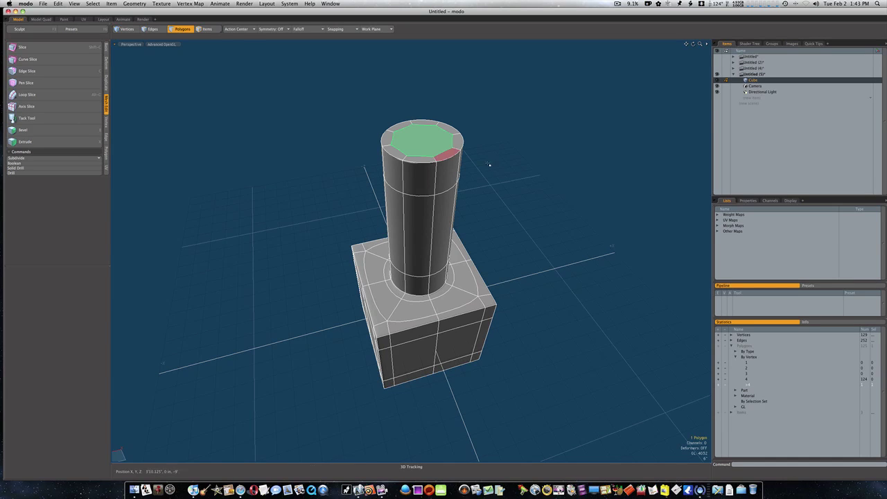
{"action": "key", "text": "1"}
{"action": "key", "text": "Tab"}
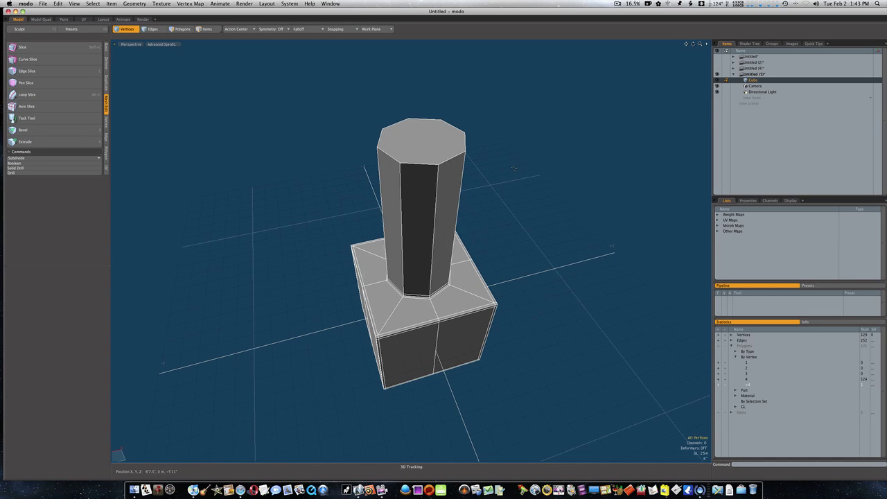
{"action": "key", "text": "c"}
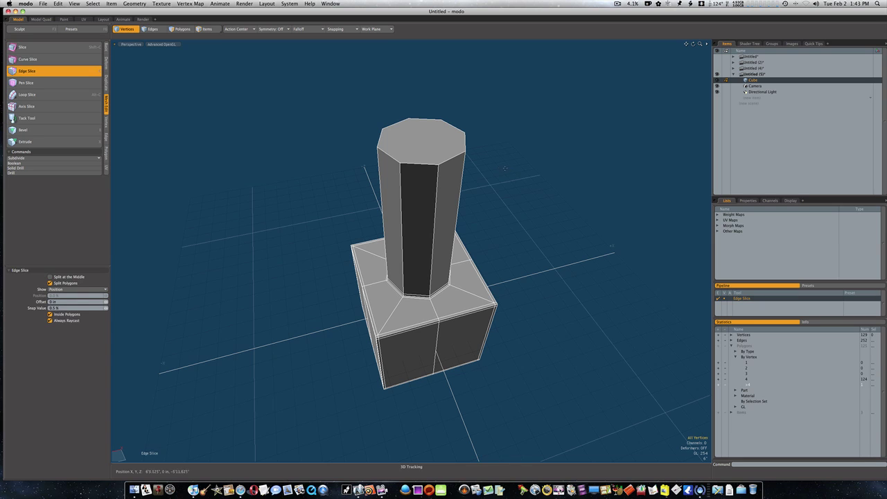
{"action": "scroll", "coordinate": [464, 140], "scroll_direction": "up", "scroll_amount": 5}
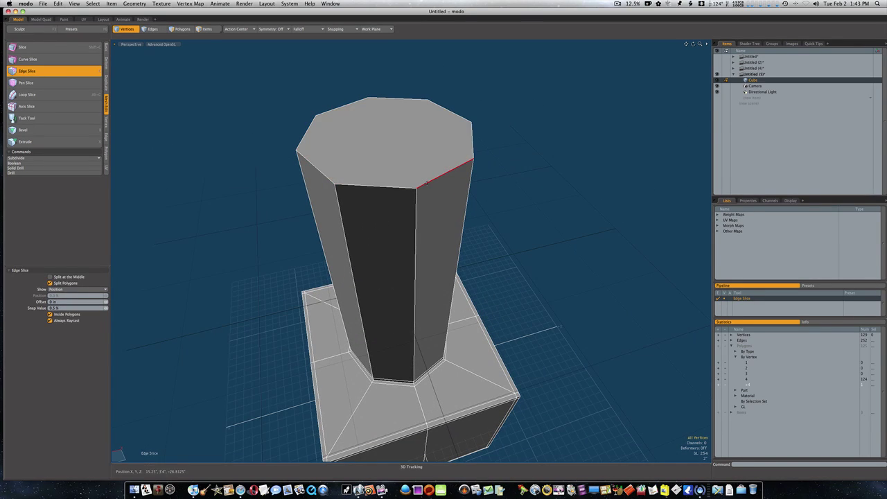
{"action": "key", "text": "space"}
{"action": "key", "text": "Tab"}
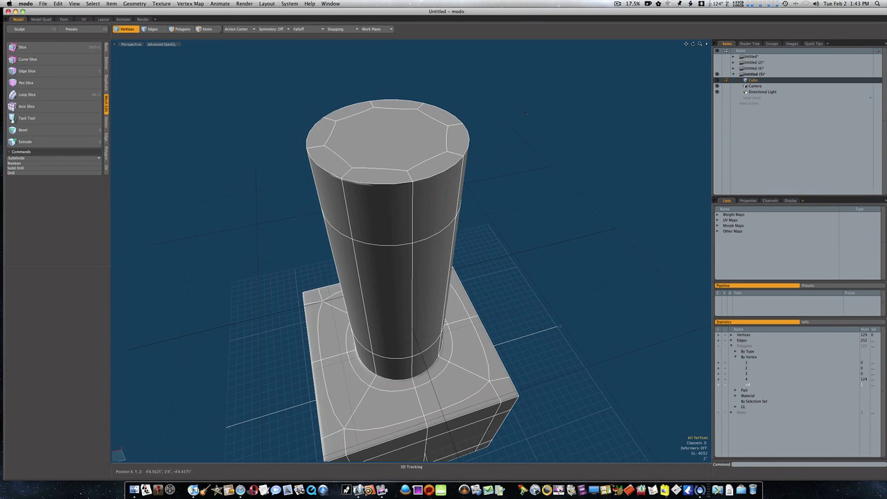
With Edge Slice, divide the octagonal cap on the cylinder's top using two crossing cuts between opposite vertices.
{"action": "key", "text": "c"}
{"action": "left_click", "coordinate": [413, 177]}
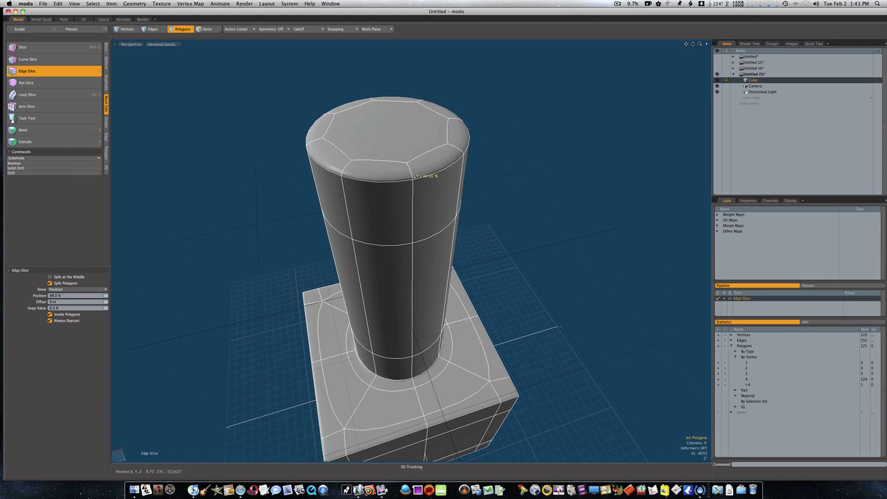
{"action": "left_click", "coordinate": [372, 101]}
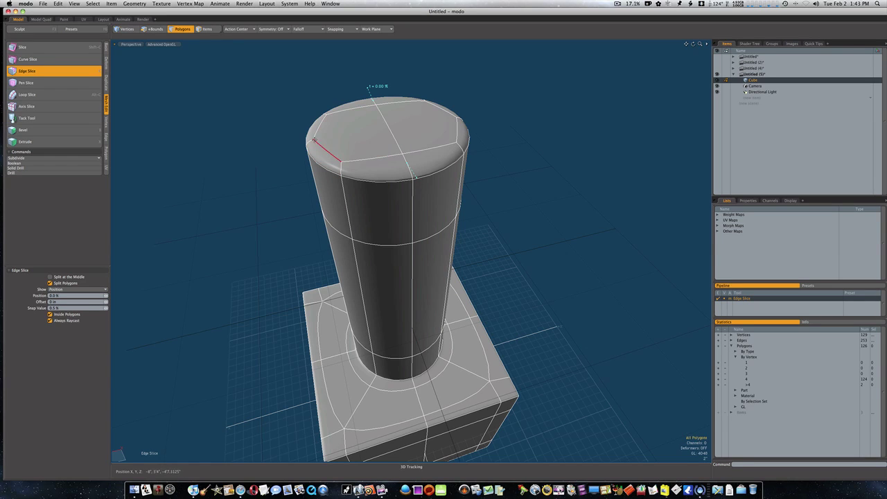
{"action": "left_click", "coordinate": [387, 127]}
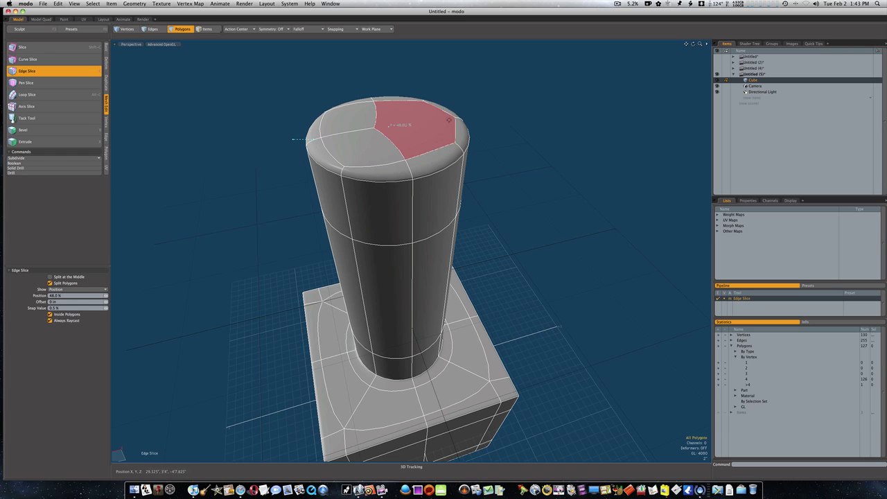
{"action": "left_click", "coordinate": [454, 118]}
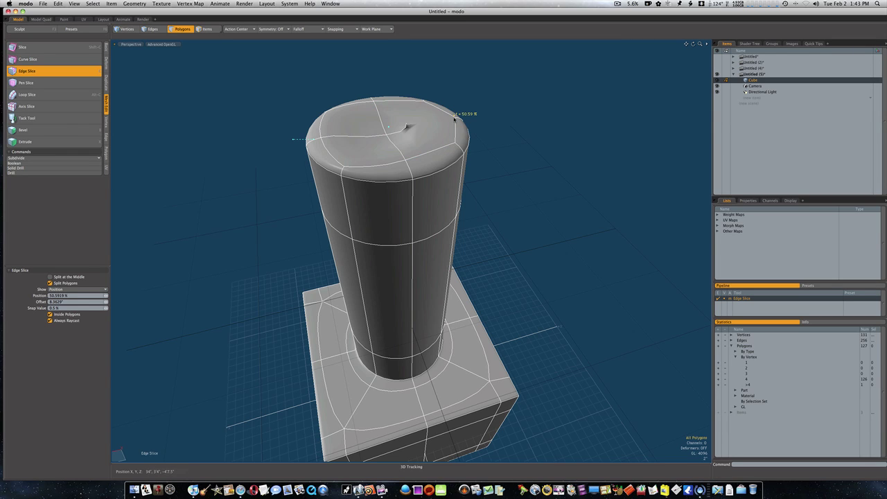
{"action": "key", "text": "ctrl+z"}
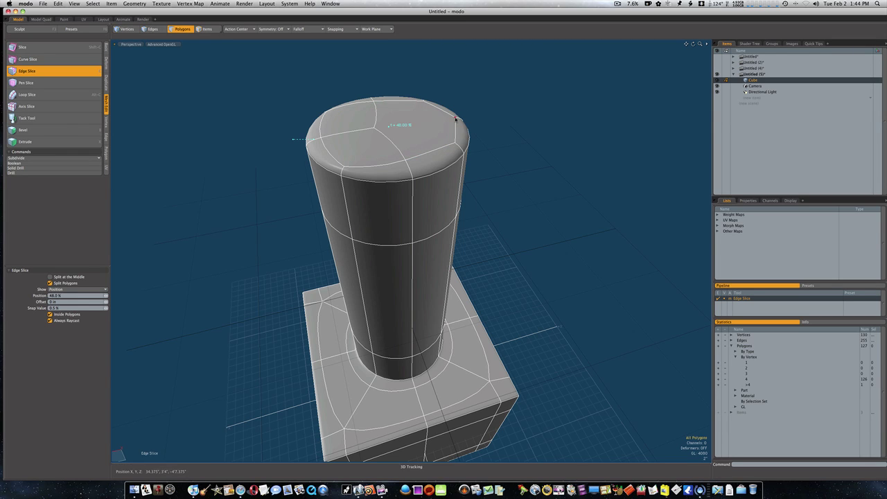
{"action": "left_click", "coordinate": [456, 119]}
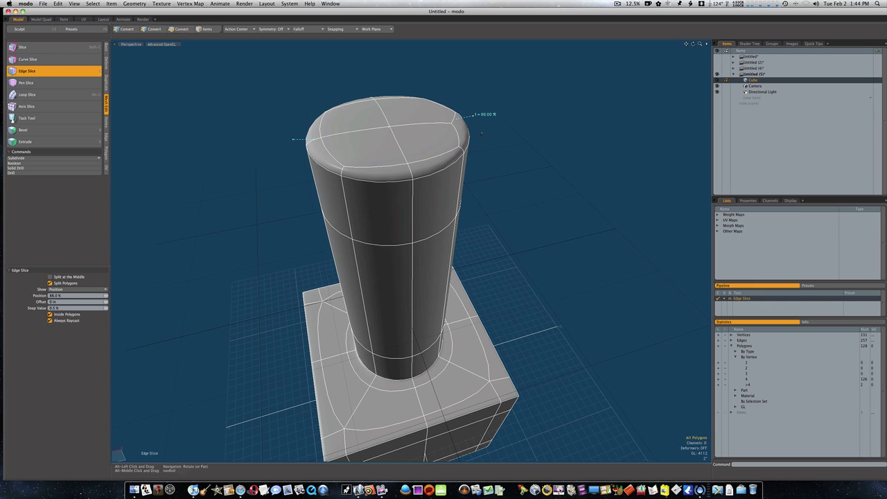
Join the stray vertex at the end of the second cut with the neighbouring corner vertex of the cylinder's cap.
{"action": "left_click_drag", "start_coordinate": [478, 141], "coordinate": [363, 129], "text": "alt"}
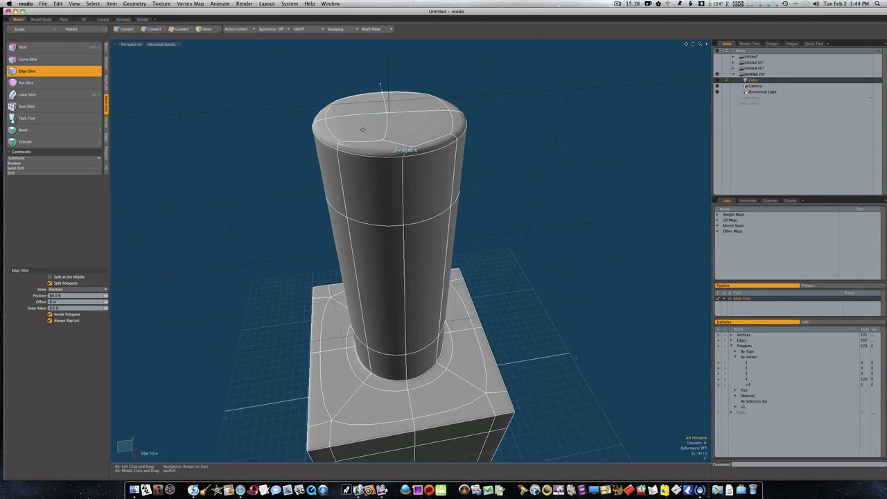
{"action": "key", "text": "space"}
{"action": "key", "text": "space"}
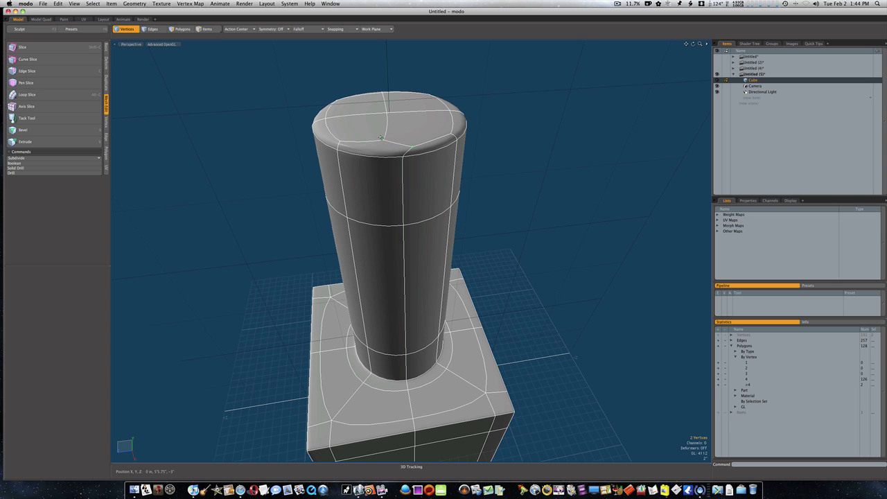
{"action": "key", "text": "alt+j"}
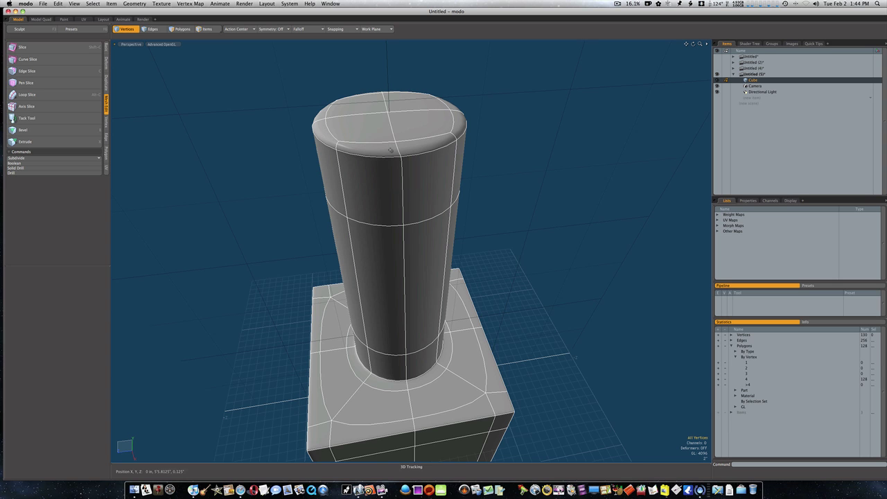
Subdivide the whole mesh once and turn off the wireframe display.
{"action": "left_click_drag", "start_coordinate": [491, 151], "coordinate": [485, 335], "text": "alt"}
{"action": "scroll", "coordinate": [482, 327], "scroll_direction": "up", "scroll_amount": 5}
{"action": "key", "text": "d"}
{"action": "key", "text": "ctrl+3"}
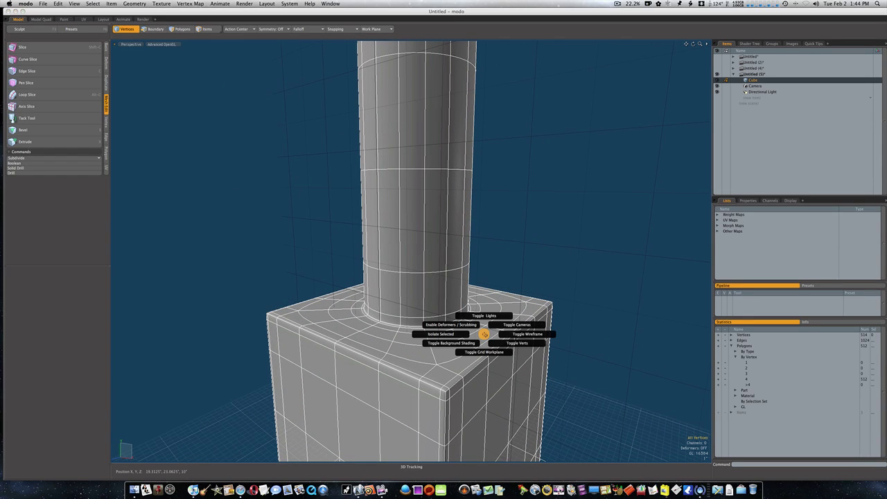
{"action": "left_click", "coordinate": [496, 335]}
Examine the smooth shading around the cylinder's base and the cube's edges from close up and from several angles.
{"action": "scroll", "coordinate": [500, 324], "scroll_direction": "up", "scroll_amount": 5}
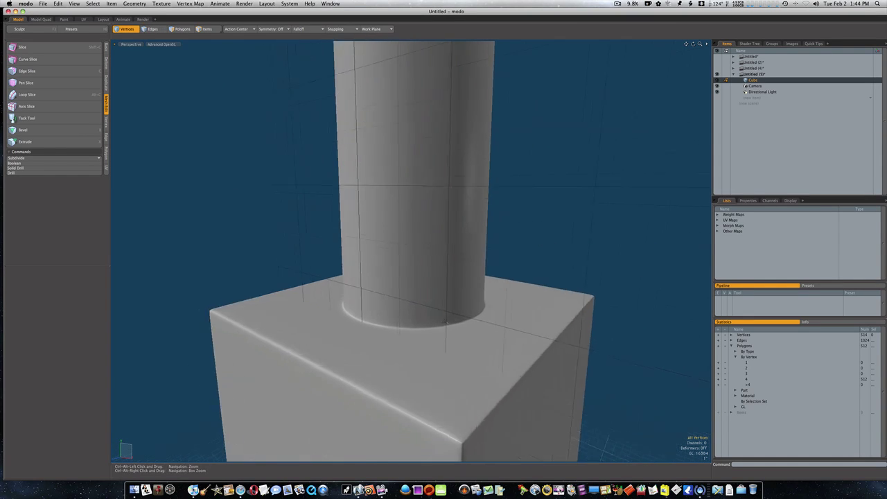
{"action": "left_click_drag", "start_coordinate": [503, 321], "coordinate": [555, 321], "text": "alt"}
{"action": "scroll", "coordinate": [463, 322], "scroll_direction": "up", "scroll_amount": 4}
{"action": "scroll", "coordinate": [459, 321], "scroll_direction": "down", "scroll_amount": 5}
{"action": "scroll", "coordinate": [513, 321], "scroll_direction": "down", "scroll_amount": 5}
{"action": "left_click_drag", "start_coordinate": [554, 322], "coordinate": [380, 338], "text": "alt+shift"}
{"action": "scroll", "coordinate": [420, 328], "scroll_direction": "up", "scroll_amount": 5}
{"action": "left_click_drag", "start_coordinate": [452, 334], "coordinate": [422, 327], "text": "alt"}
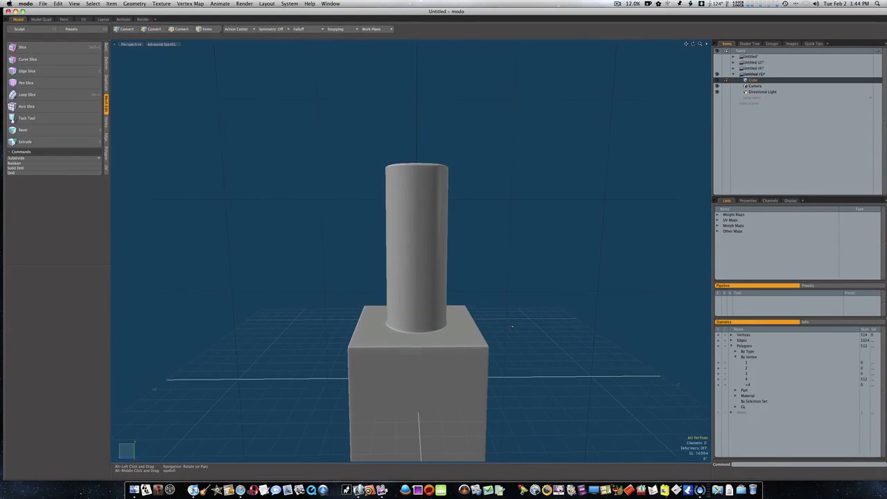